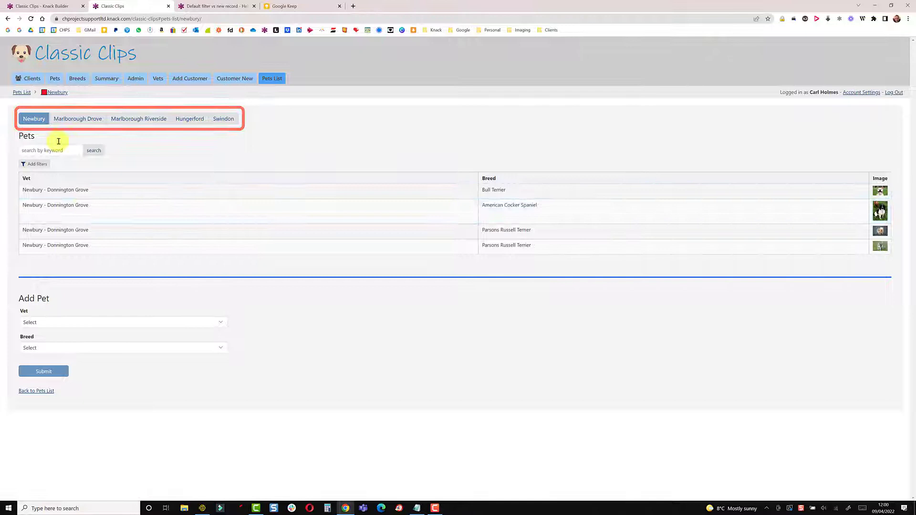
Reload the Newbury pets page, then move through Marlborough Drove to the Marlborough Riverside pets list
{"action": "key", "text": "F5"}
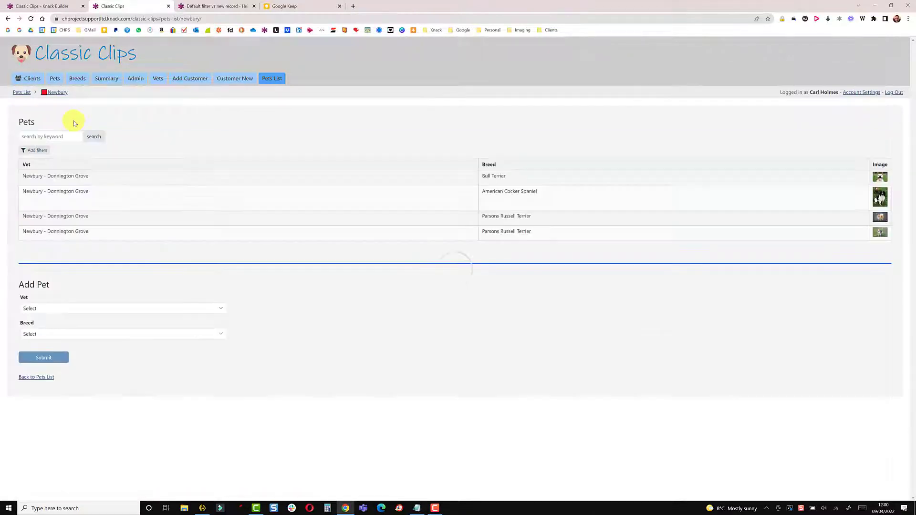
{"action": "left_click", "coordinate": [74, 120]}
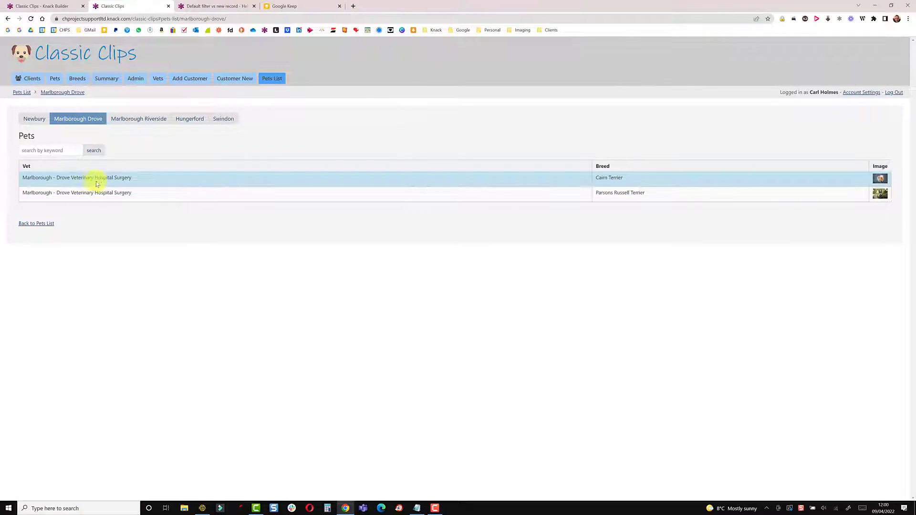
{"action": "left_click", "coordinate": [129, 123]}
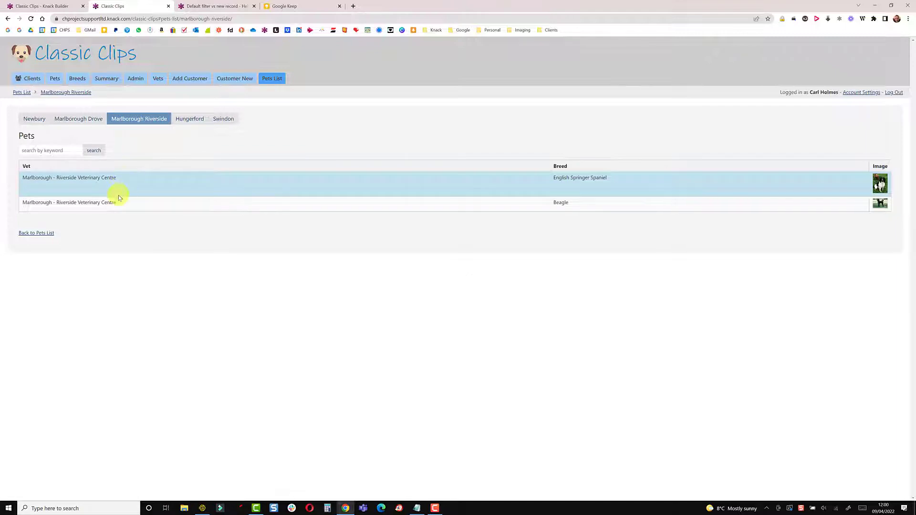
{"action": "left_click", "coordinate": [58, 5]}
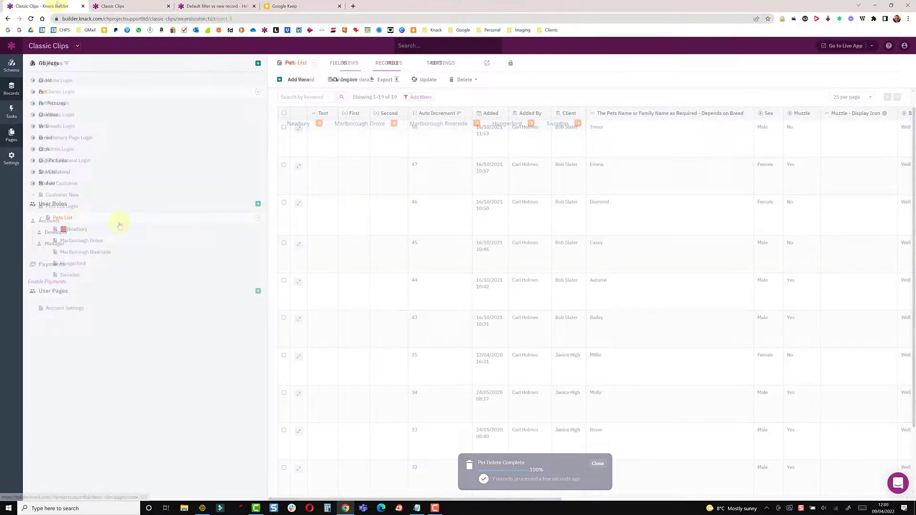
{"action": "left_click", "coordinate": [120, 219]}
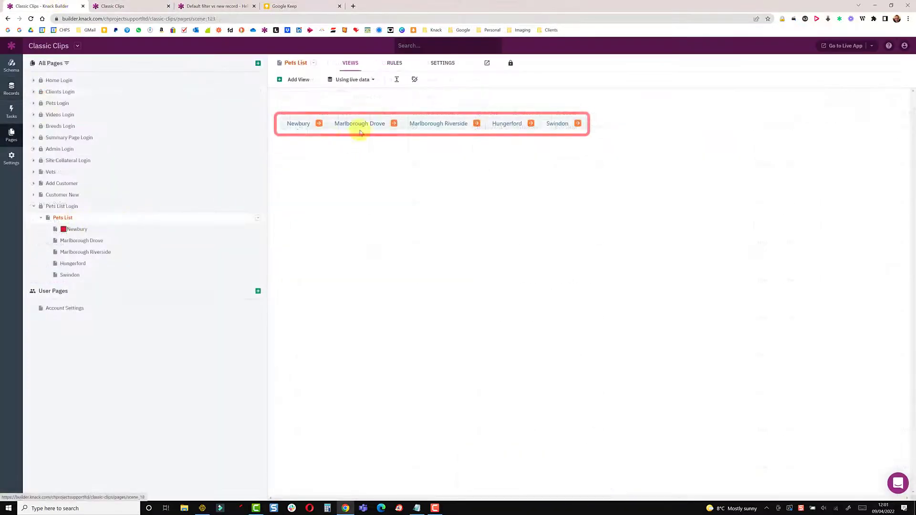
{"action": "left_click", "coordinate": [320, 123]}
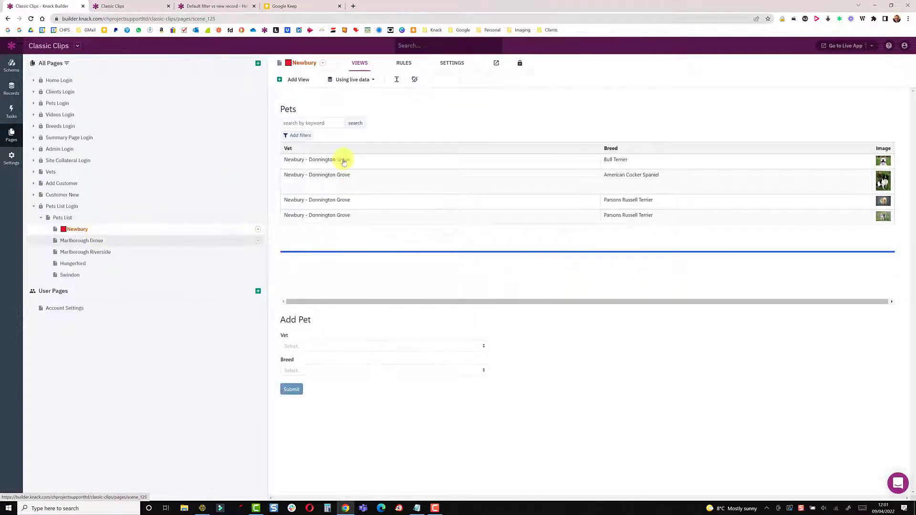
{"action": "left_click", "coordinate": [344, 159]}
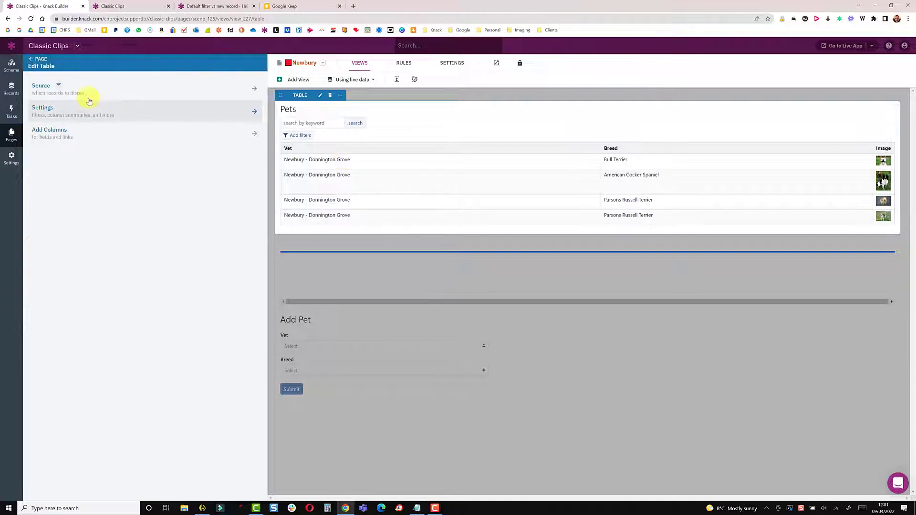
{"action": "left_click", "coordinate": [84, 88]}
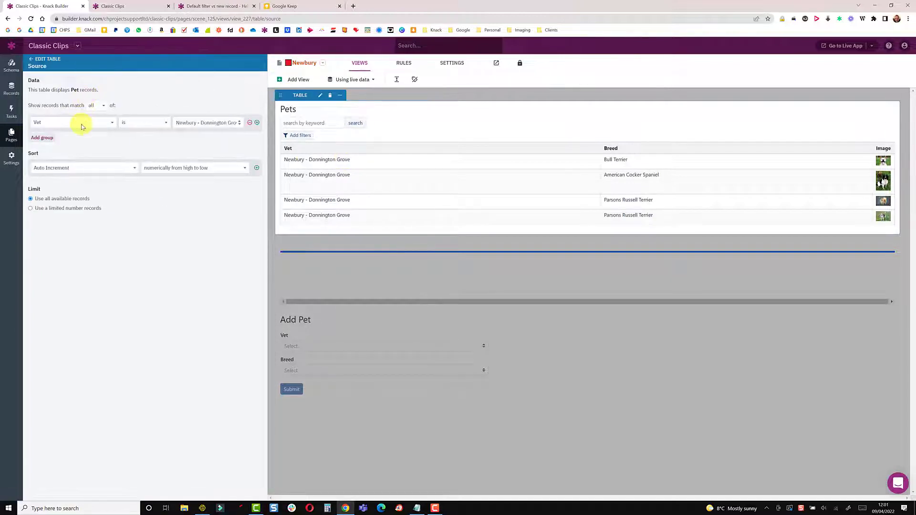
{"action": "left_click", "coordinate": [203, 123]}
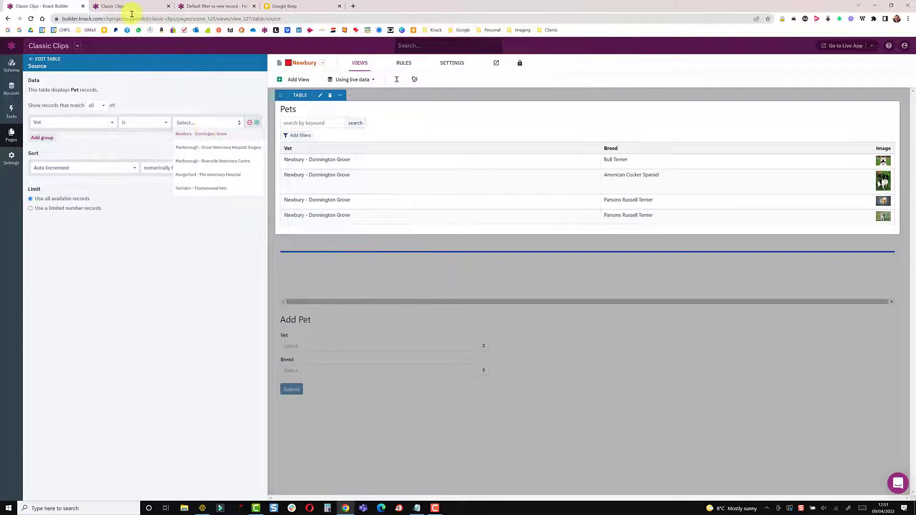
{"action": "left_click", "coordinate": [132, 6]}
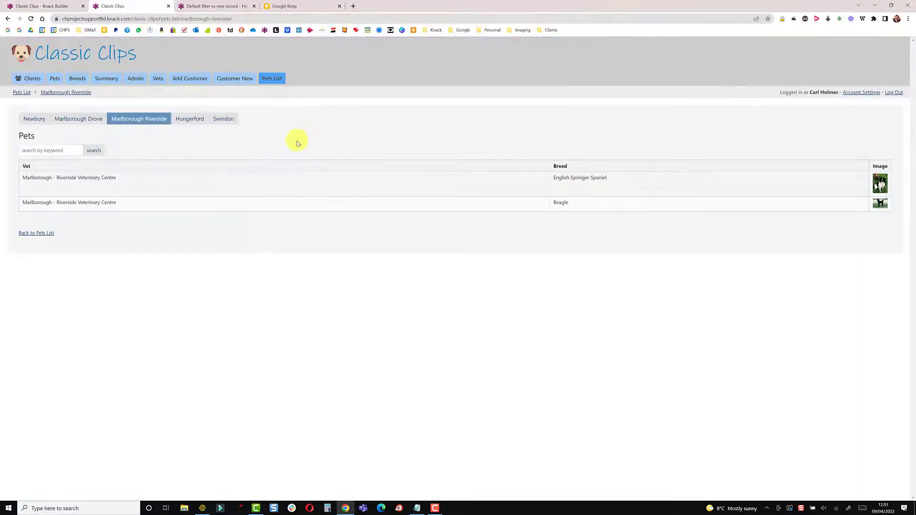
On the Newbury page, submit a pet with the Marlborough Drove vet and breed Afghan Hound
{"action": "left_click", "coordinate": [39, 122]}
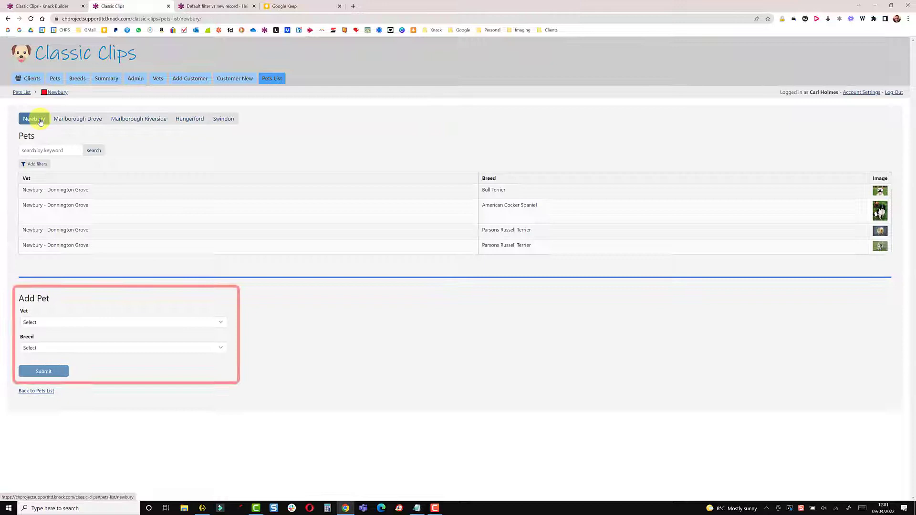
{"action": "left_click", "coordinate": [56, 323]}
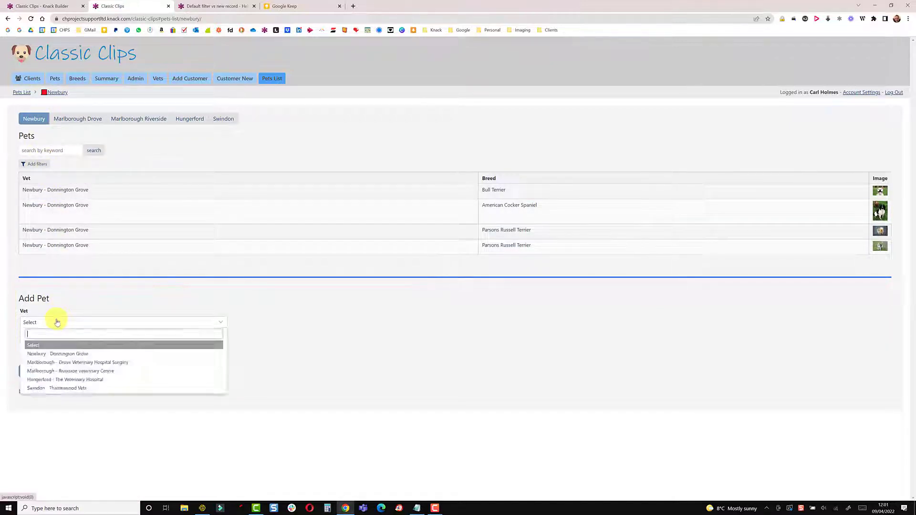
{"action": "left_click", "coordinate": [66, 363]}
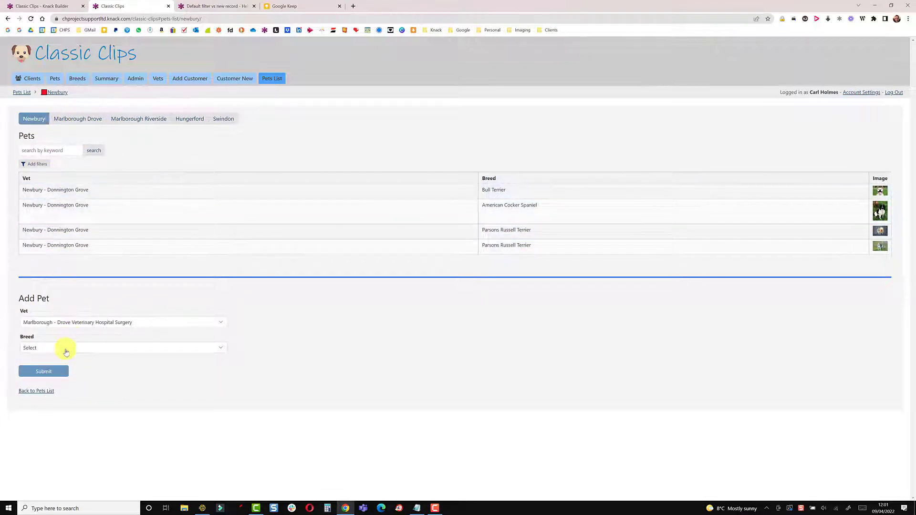
{"action": "left_click", "coordinate": [66, 348]}
{"action": "left_click", "coordinate": [50, 380]}
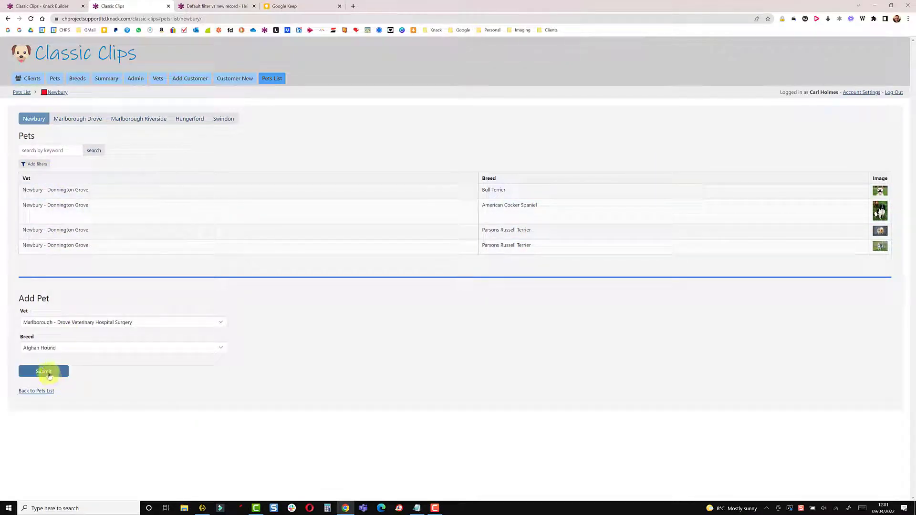
{"action": "left_click", "coordinate": [48, 373]}
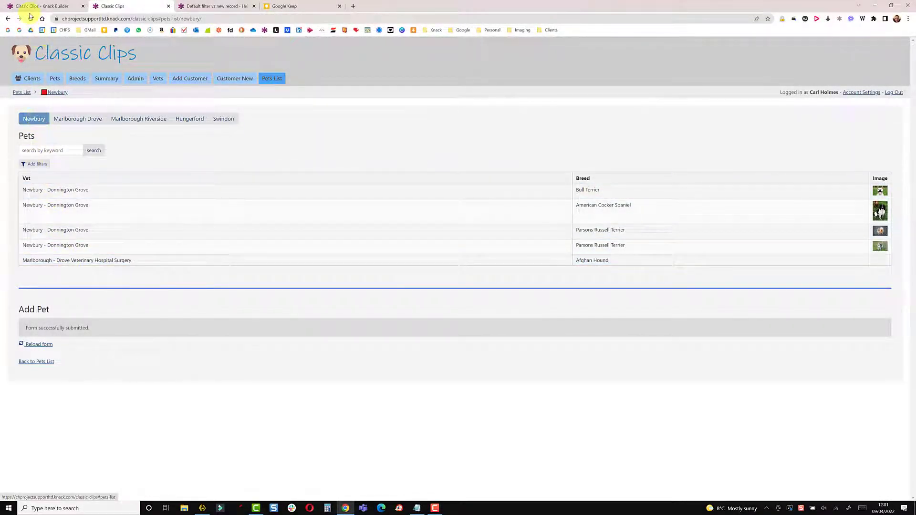
Reload Newbury, check the Marlborough Drove pets list for the new pet, and return to Newbury
{"action": "left_click", "coordinate": [34, 120]}
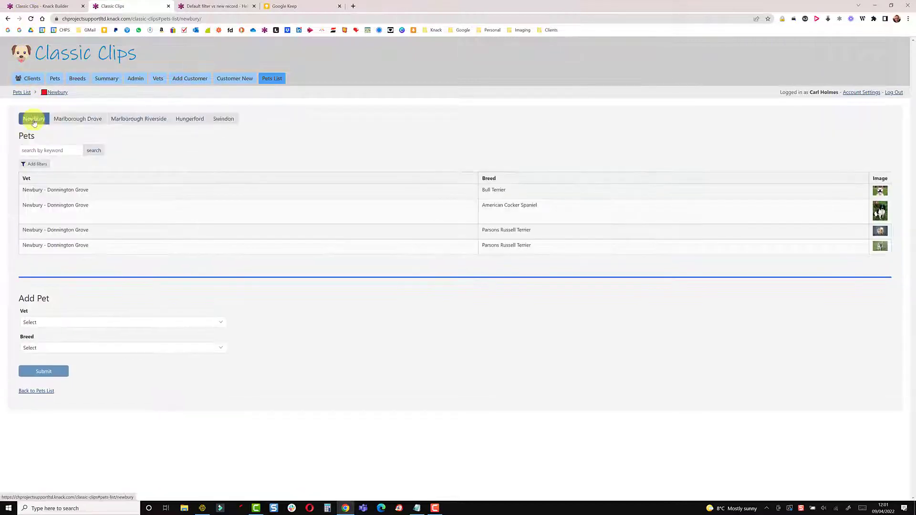
{"action": "left_click", "coordinate": [76, 120]}
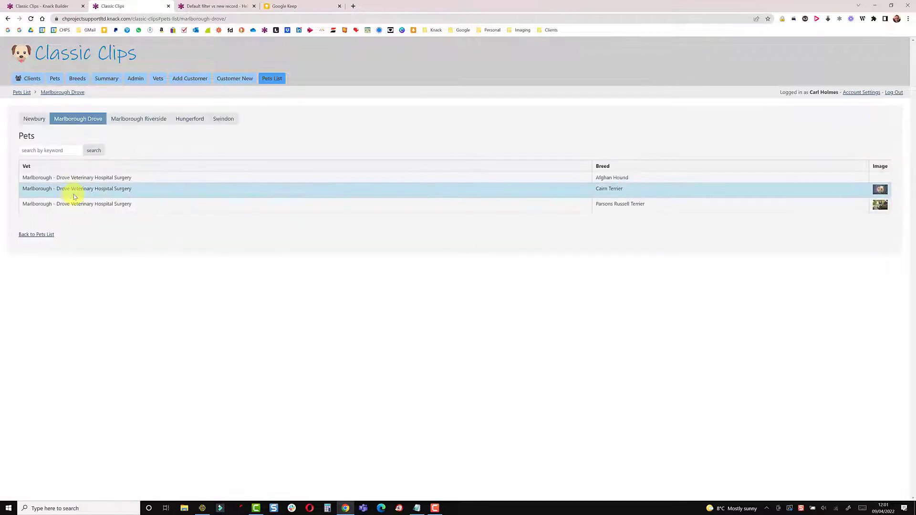
{"action": "left_click", "coordinate": [40, 121]}
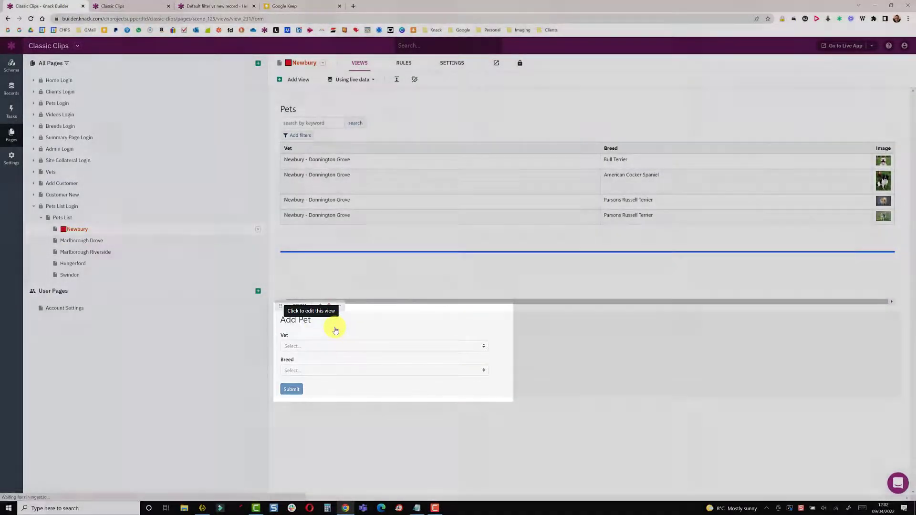
Set the Add Pet form's submit rule to redirect to the existing page 'Pets List > Newbury'
{"action": "left_click", "coordinate": [336, 330]}
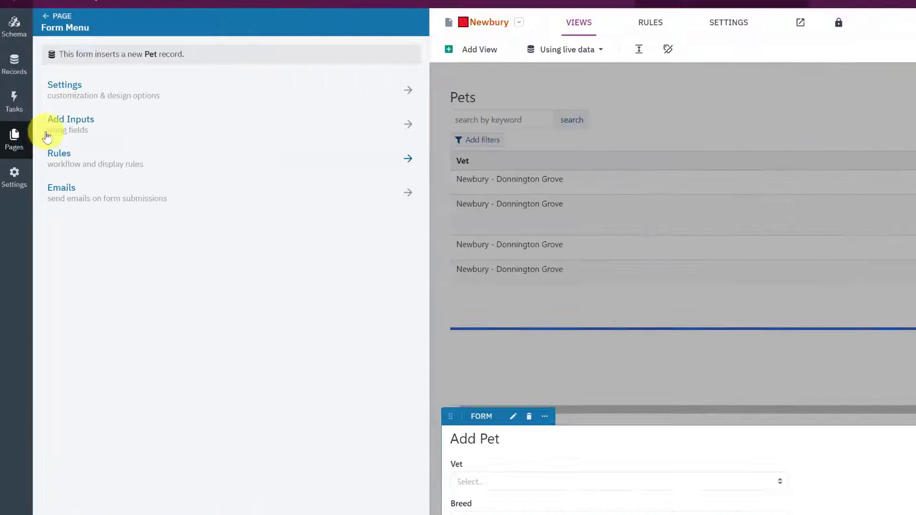
{"action": "left_click", "coordinate": [94, 160]}
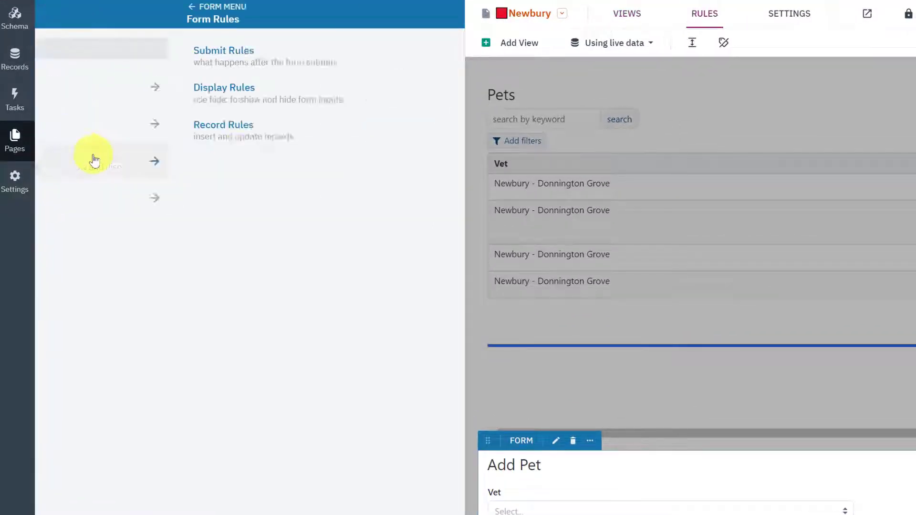
{"action": "left_click", "coordinate": [120, 57]}
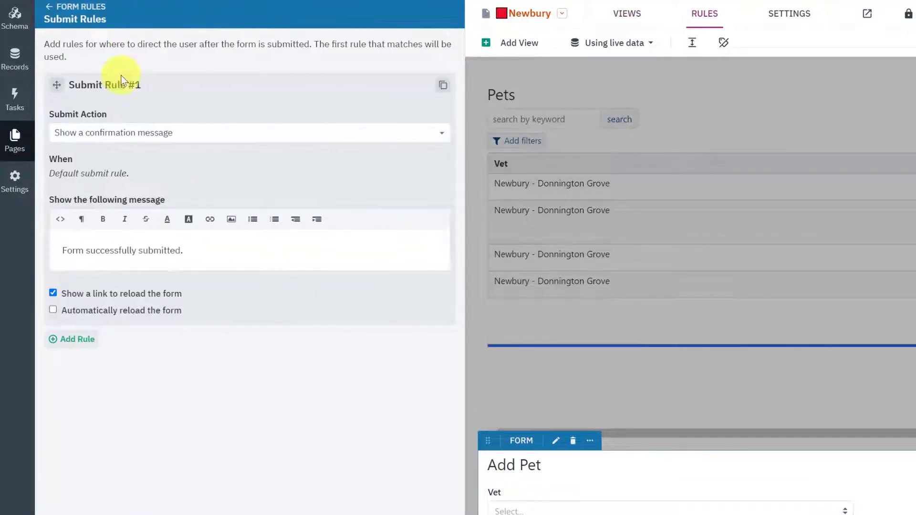
{"action": "left_click", "coordinate": [156, 136]}
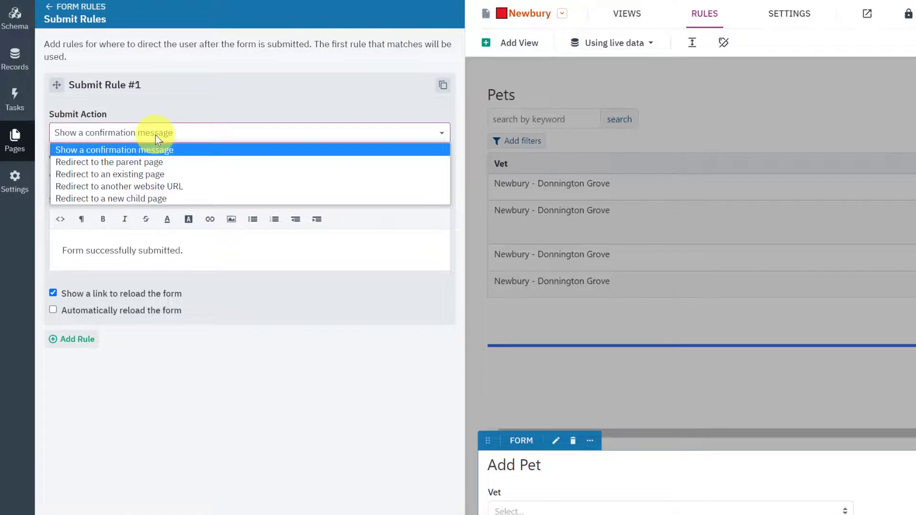
{"action": "left_click", "coordinate": [147, 174]}
{"action": "left_click", "coordinate": [132, 218]}
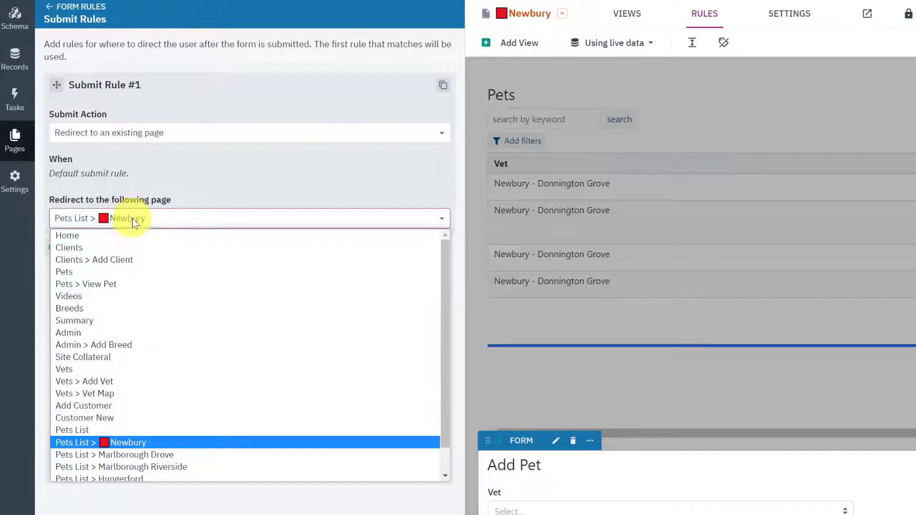
{"action": "left_click", "coordinate": [139, 442]}
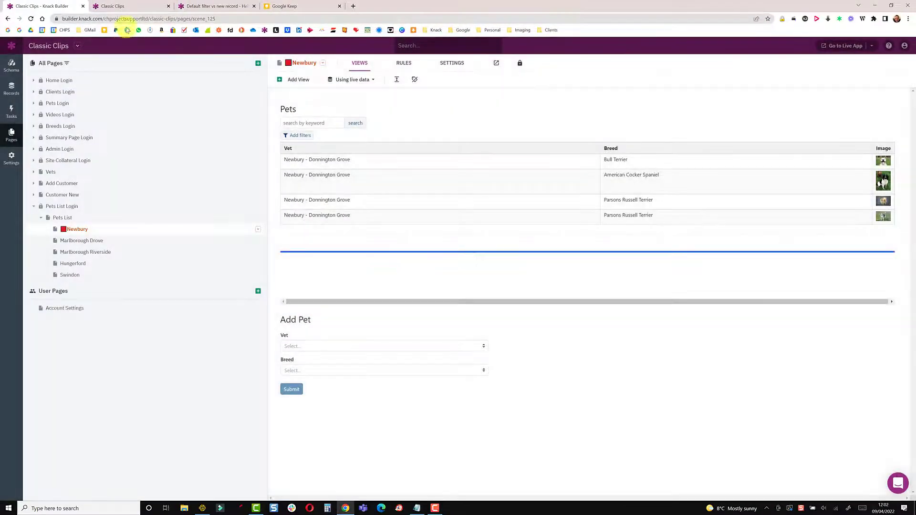
In the refreshed live Newbury page, enter vet Marlborough - Drove and breed Afghan Hound in Add Pet
{"action": "left_click", "coordinate": [127, 6]}
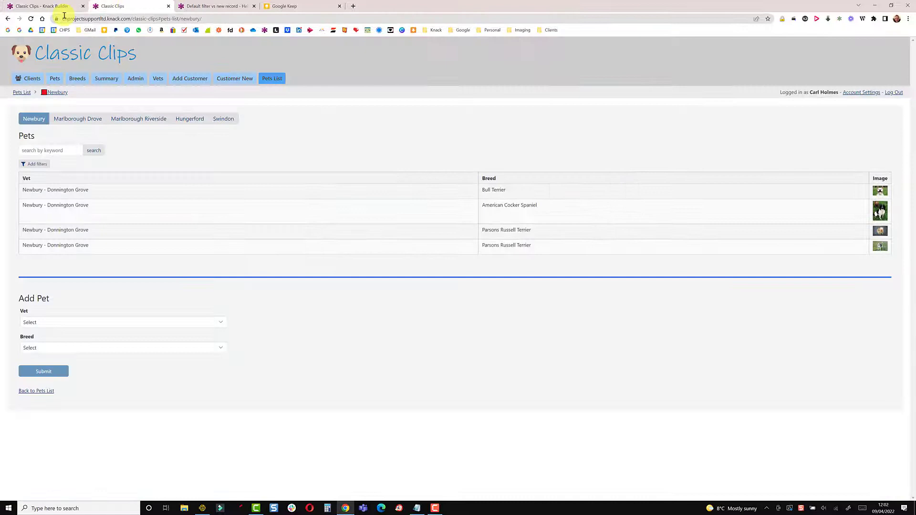
{"action": "left_click", "coordinate": [31, 19]}
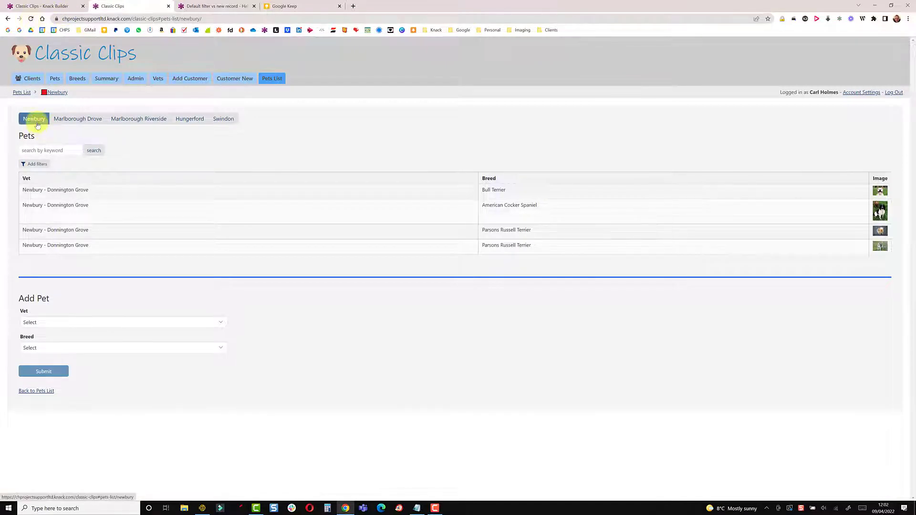
{"action": "left_click", "coordinate": [40, 322]}
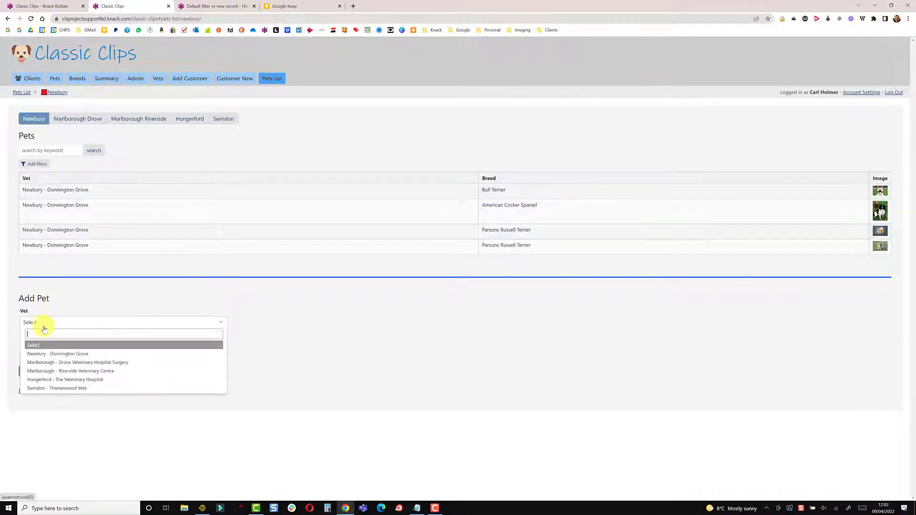
{"action": "left_click", "coordinate": [51, 362]}
{"action": "left_click", "coordinate": [49, 348]}
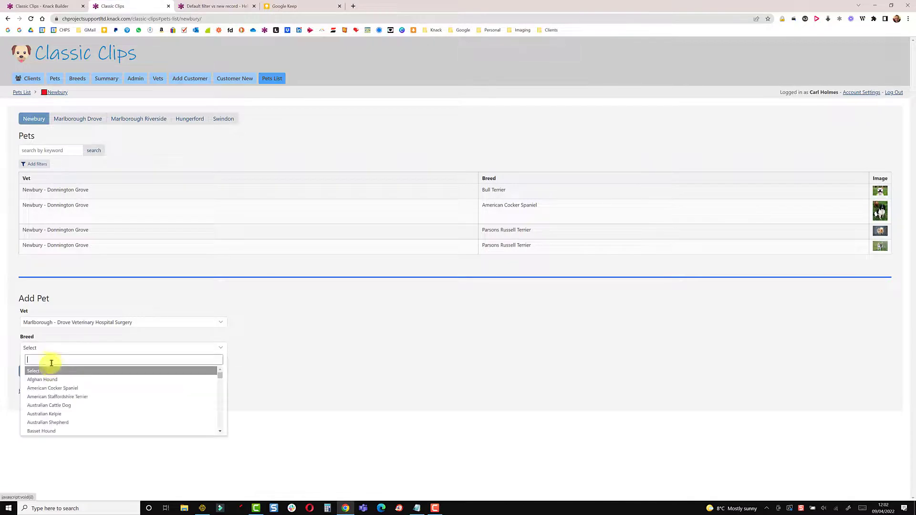
{"action": "left_click", "coordinate": [47, 380]}
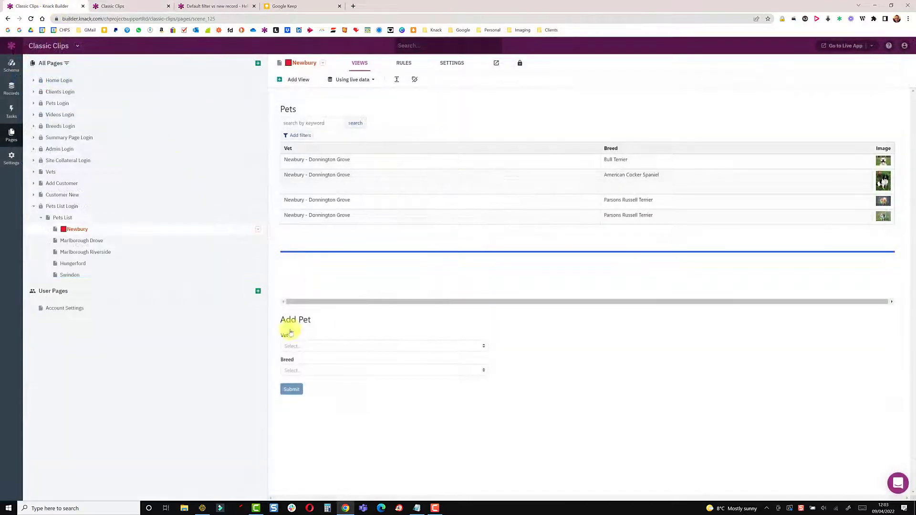
Change the Add Pet form's submit action to 'Show a confirmation message' and save the rule
{"action": "left_click", "coordinate": [328, 334]}
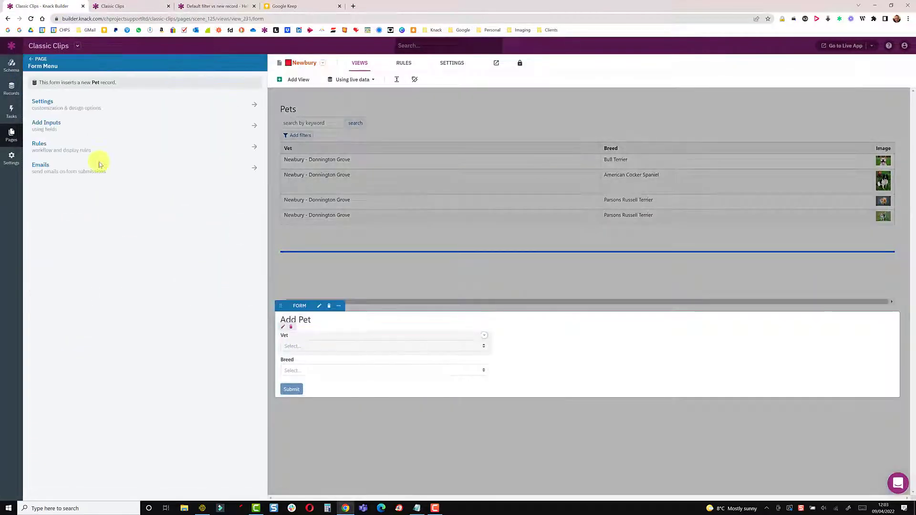
{"action": "left_click", "coordinate": [62, 141]}
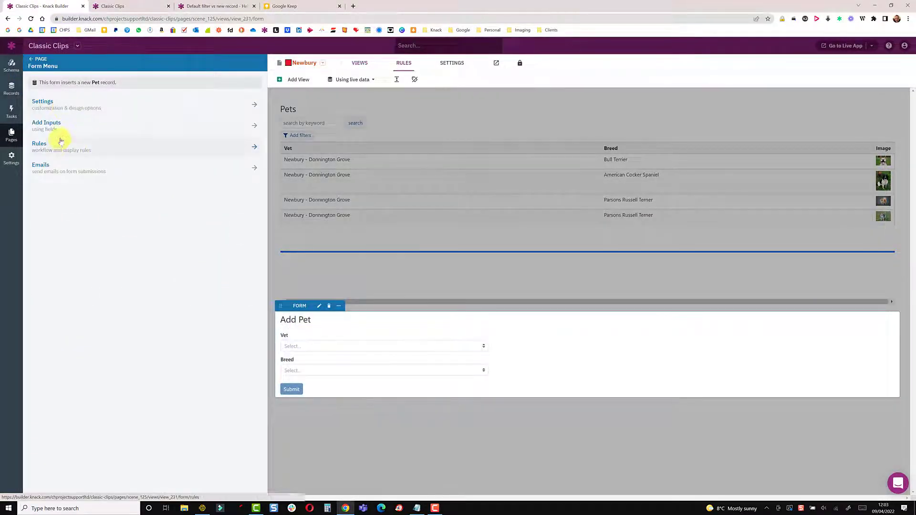
{"action": "left_click", "coordinate": [65, 89]}
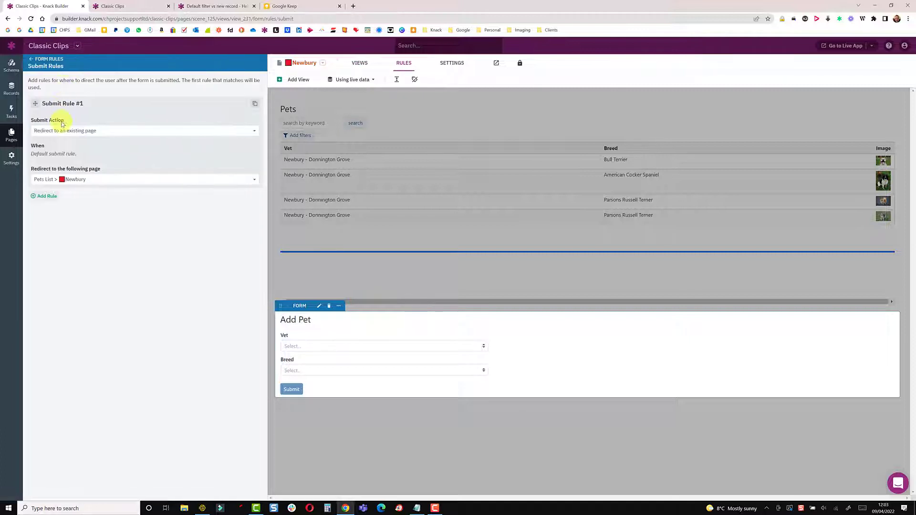
{"action": "left_click", "coordinate": [61, 131]}
{"action": "left_click", "coordinate": [61, 140]}
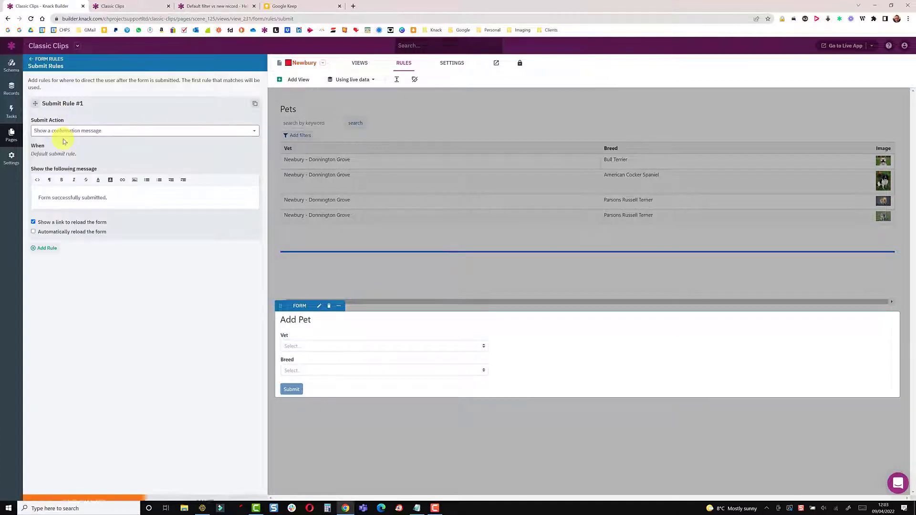
{"action": "left_click", "coordinate": [80, 500]}
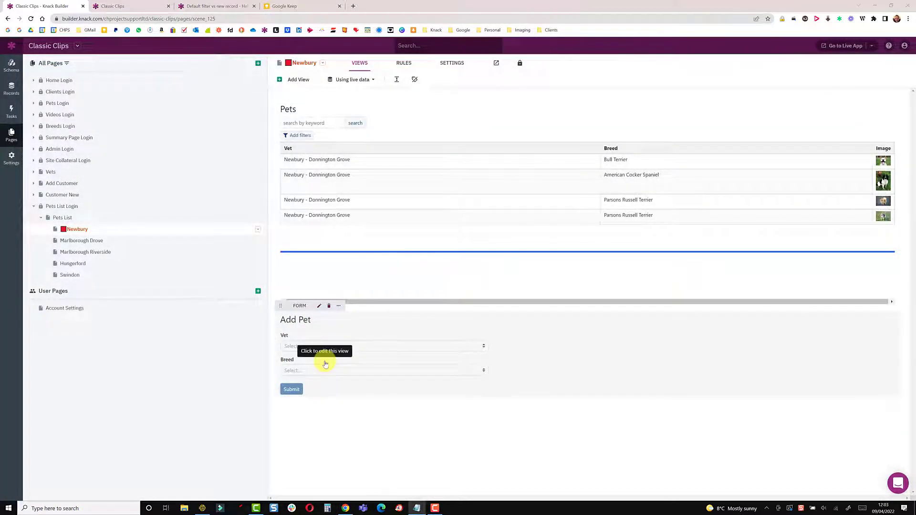
Read the Add Pet form's id view_231 and the Pets table's id view_227 from the address bar
{"action": "left_click", "coordinate": [385, 346]}
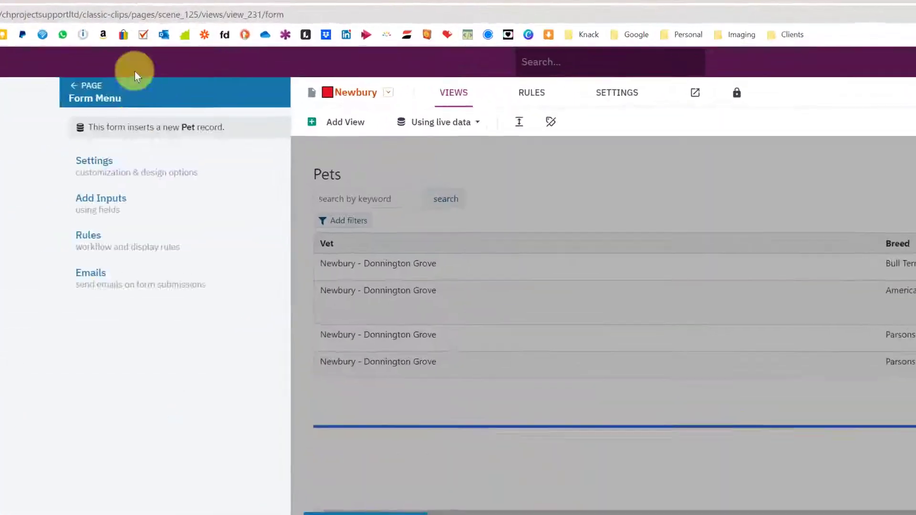
{"action": "left_click_drag", "start_coordinate": [271, 11], "coordinate": [231, 10]}
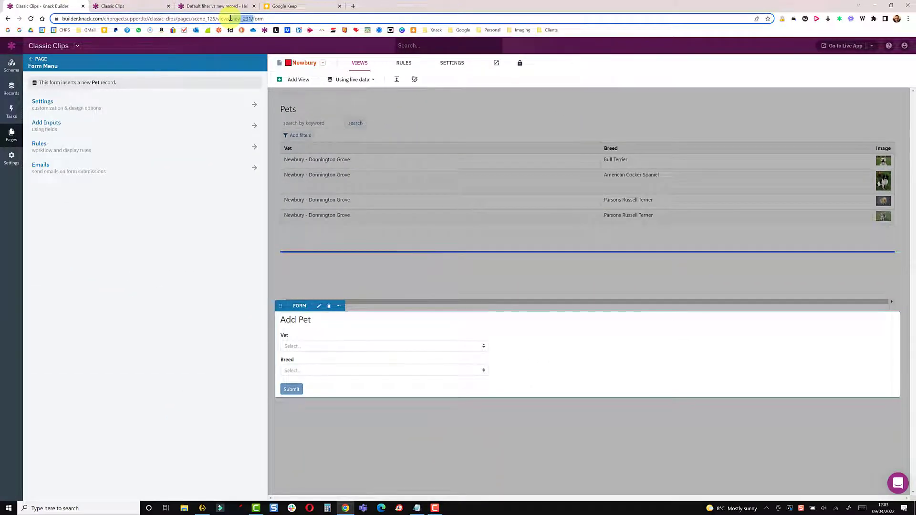
{"action": "left_click", "coordinate": [353, 158]}
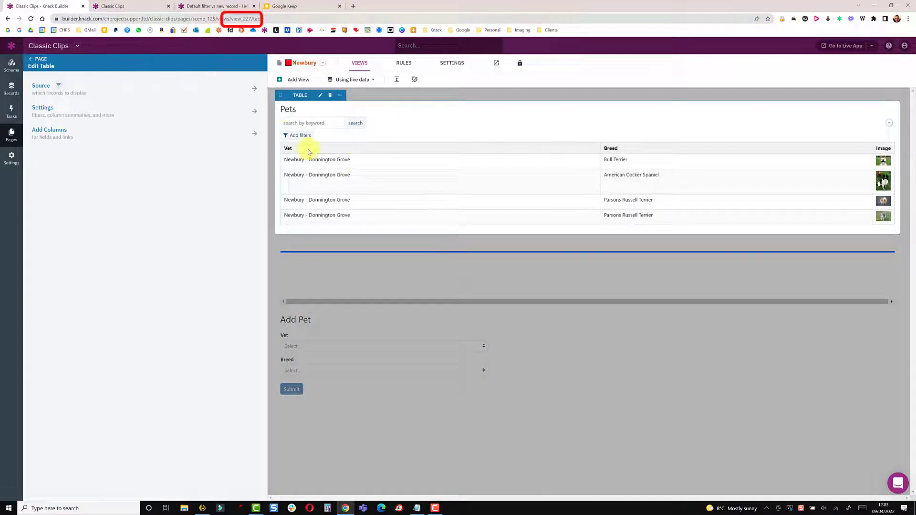
{"action": "left_click_drag", "start_coordinate": [267, 18], "coordinate": [258, 18]}
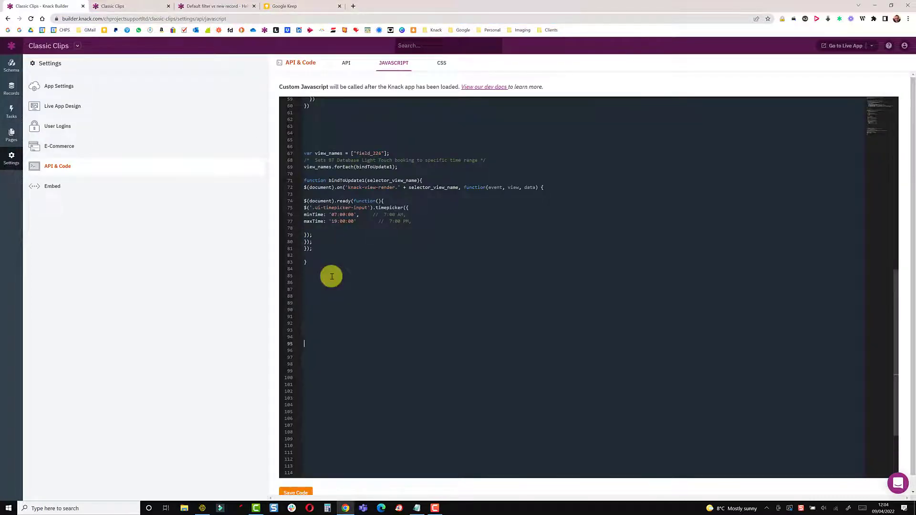
Paste the knack-form-submit.view_231 handler refetching view_227 at line 95 and save the code
{"action": "type", "text": "$(document).on('knack-form-submit.view_231', function(event, view, record) {   Knack.views[\"view_227\"].model.fetch(); });"}
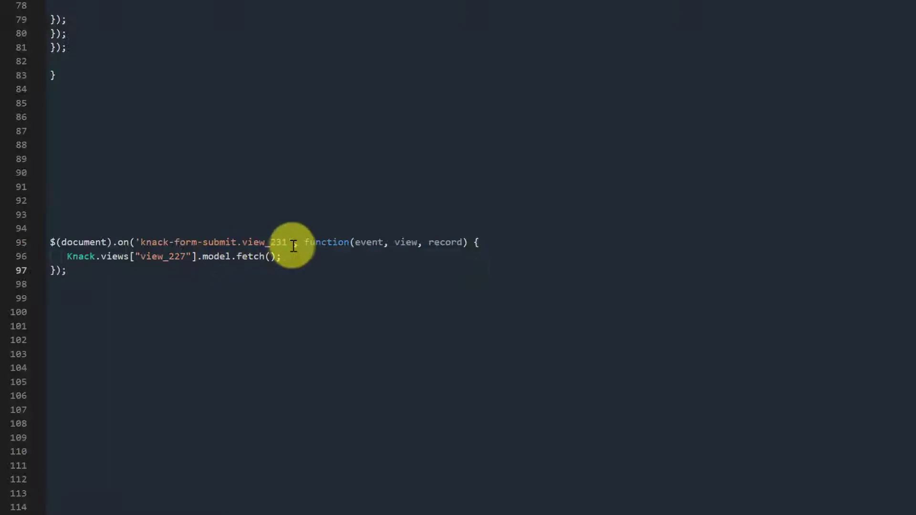
{"action": "double_click", "coordinate": [272, 242]}
{"action": "left_click", "coordinate": [202, 308]}
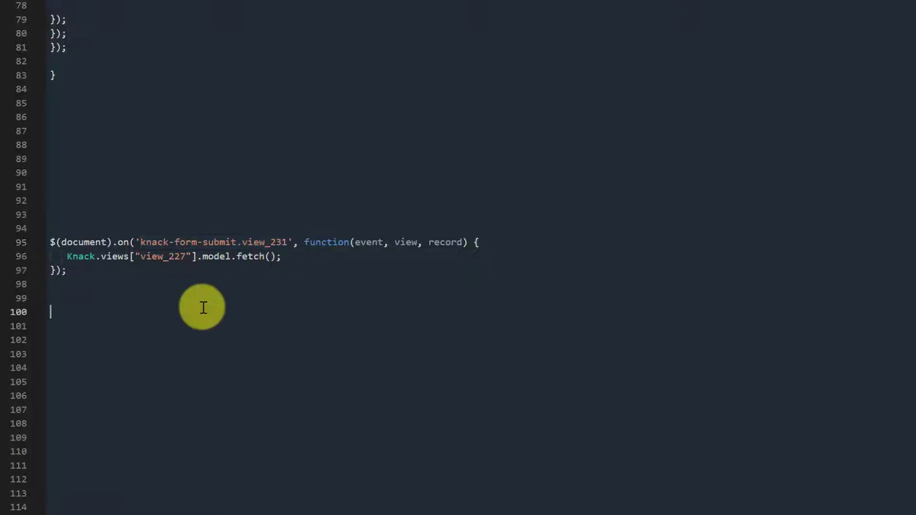
{"action": "double_click", "coordinate": [167, 256]}
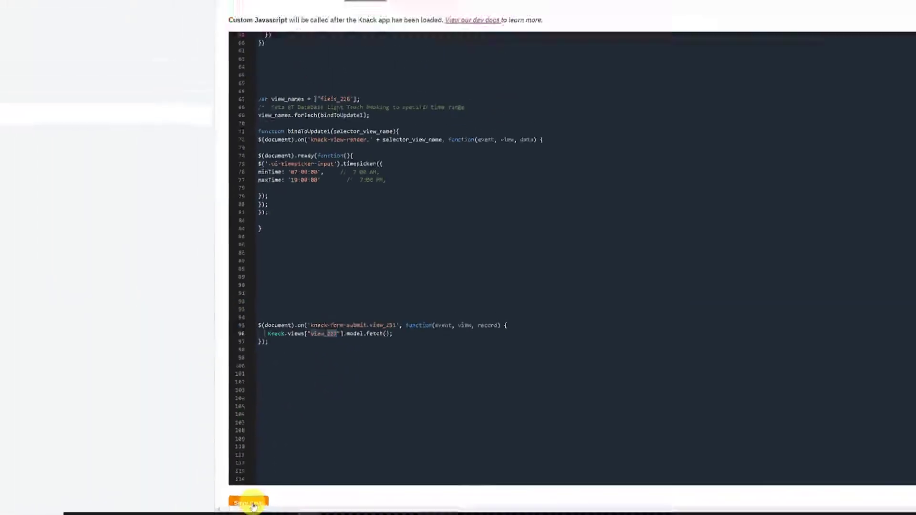
{"action": "left_click", "coordinate": [252, 504]}
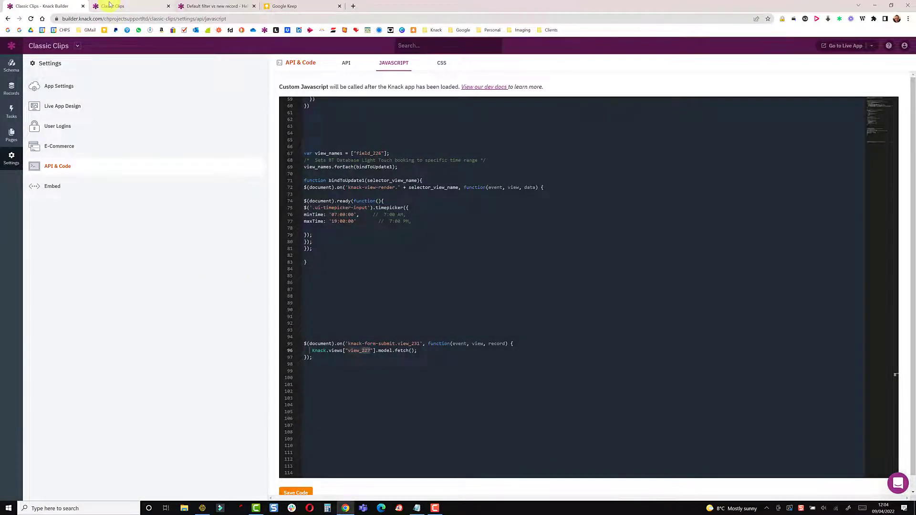
In the live app, submit an Afghan Hound with the Marlborough Drove vet and highlight the success message
{"action": "left_click", "coordinate": [109, 5]}
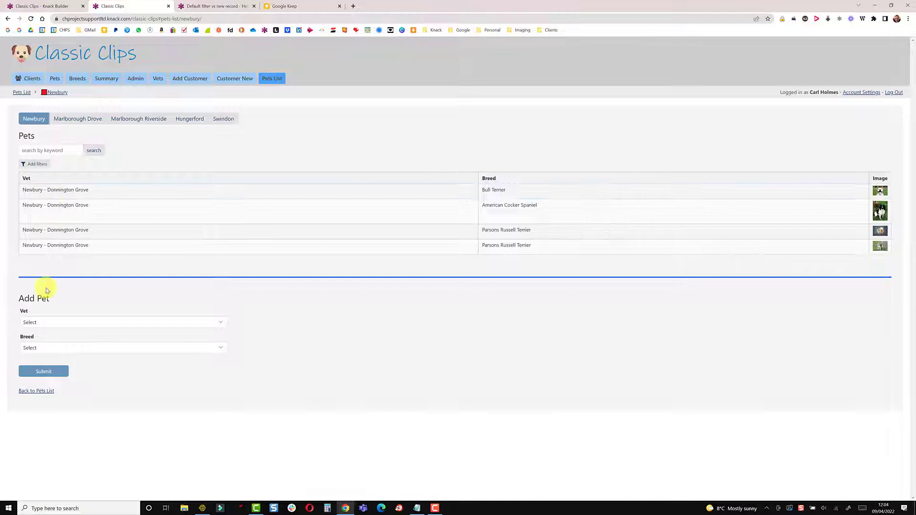
{"action": "left_click", "coordinate": [39, 323]}
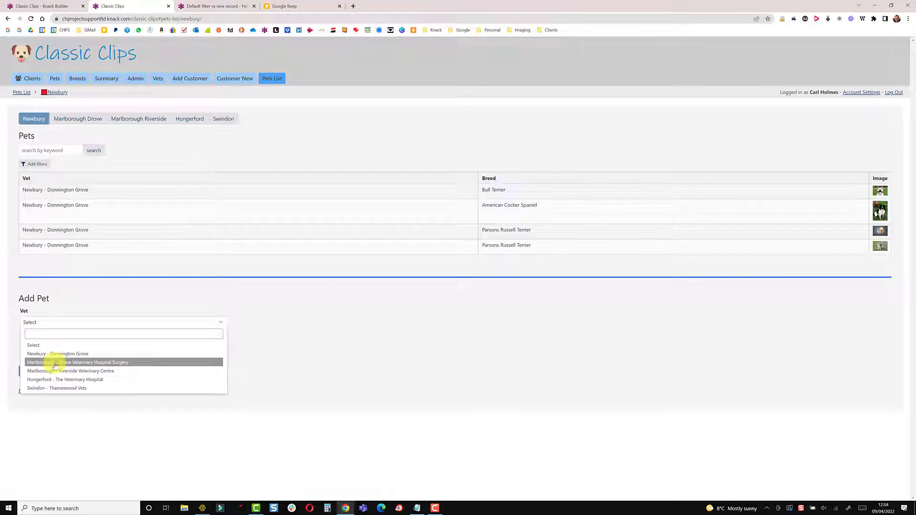
{"action": "left_click", "coordinate": [55, 366]}
{"action": "left_click", "coordinate": [53, 348]}
{"action": "left_click", "coordinate": [48, 377]}
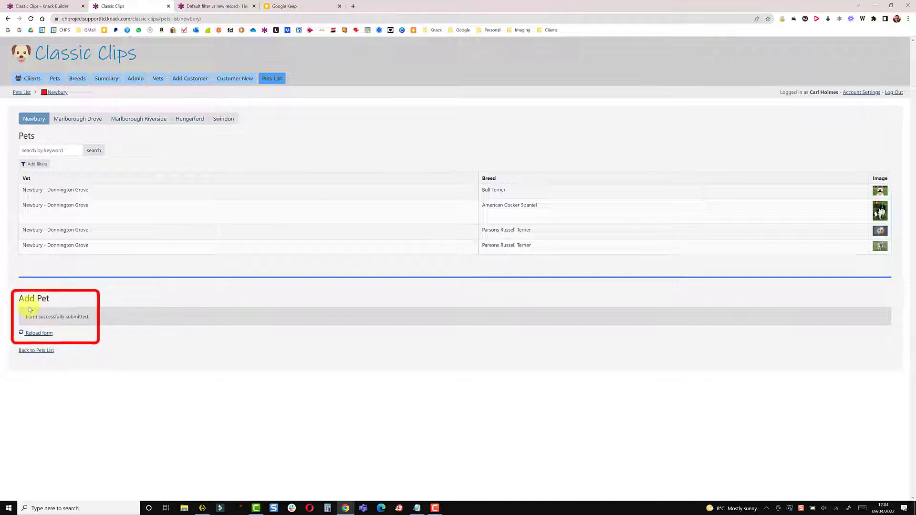
{"action": "mouse_move", "coordinate": [18, 299]}
{"action": "left_mouse_down"}
{"action": "mouse_move", "coordinate": [46, 302]}
{"action": "mouse_move", "coordinate": [92, 353]}
{"action": "left_mouse_up"}
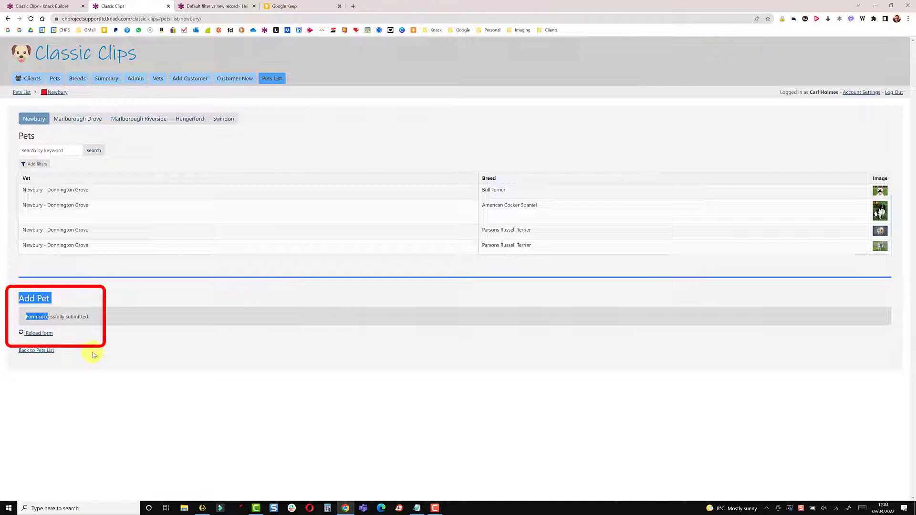
Add a new Pets form to Newbury, reached through an Add Pet menu placed above the Pets table
{"action": "left_click", "coordinate": [94, 355]}
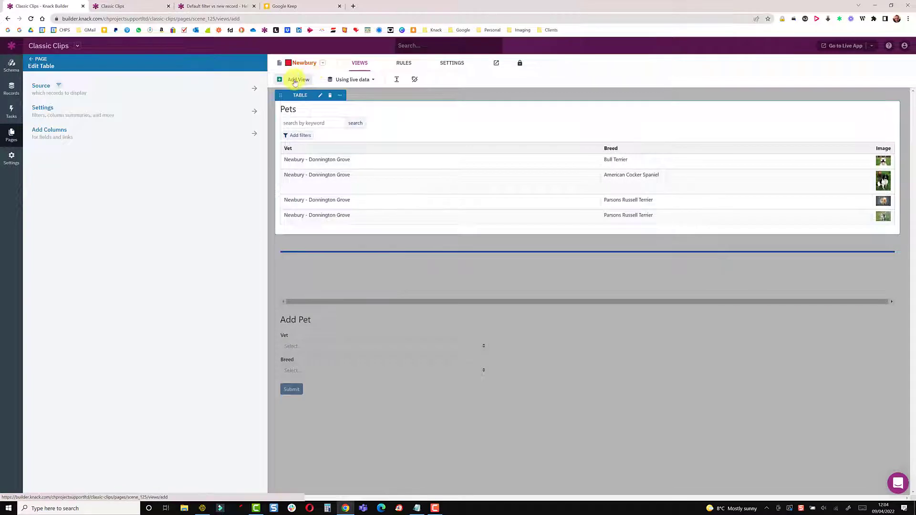
{"action": "left_click", "coordinate": [44, 119]}
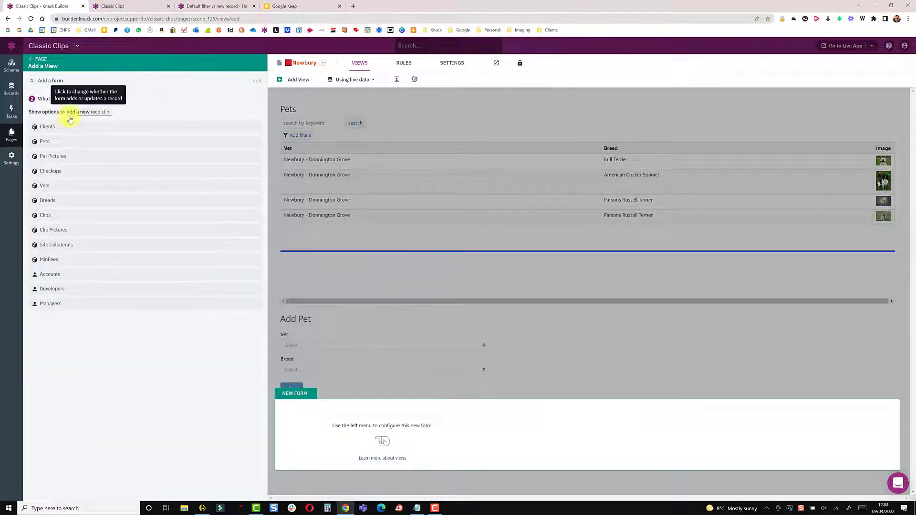
{"action": "left_click", "coordinate": [63, 143]}
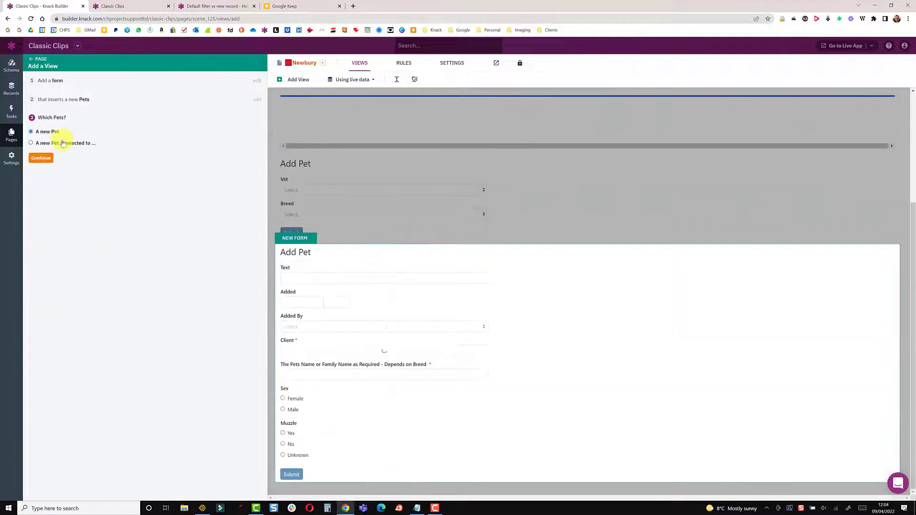
{"action": "left_click", "coordinate": [42, 158]}
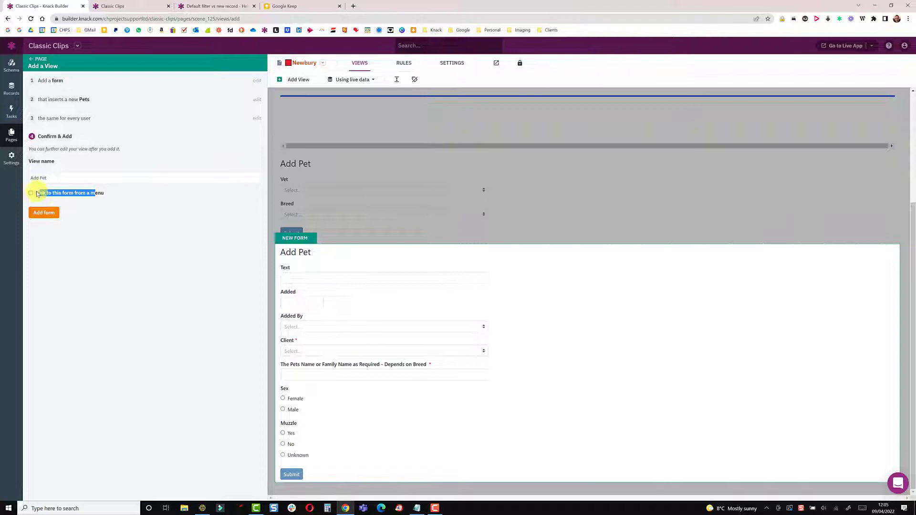
{"action": "left_click", "coordinate": [38, 193]}
{"action": "left_click", "coordinate": [43, 233]}
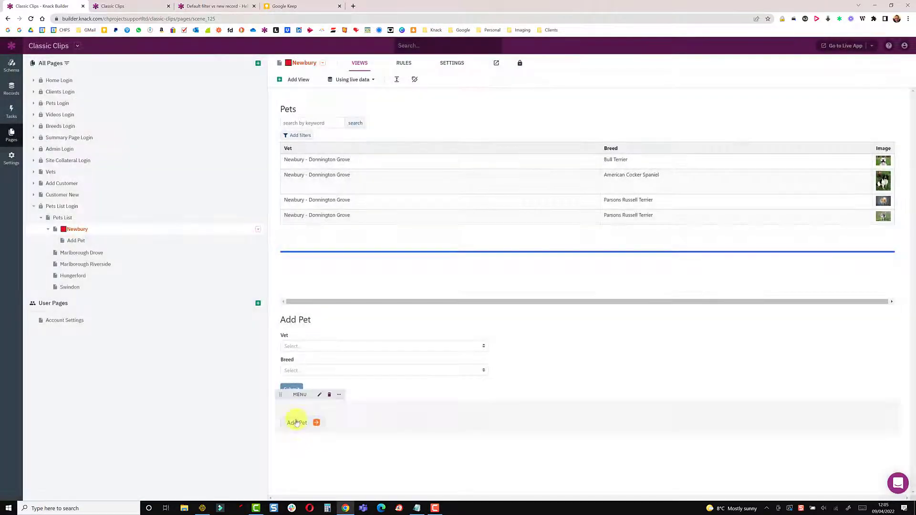
{"action": "left_click_drag", "start_coordinate": [286, 395], "coordinate": [311, 122]}
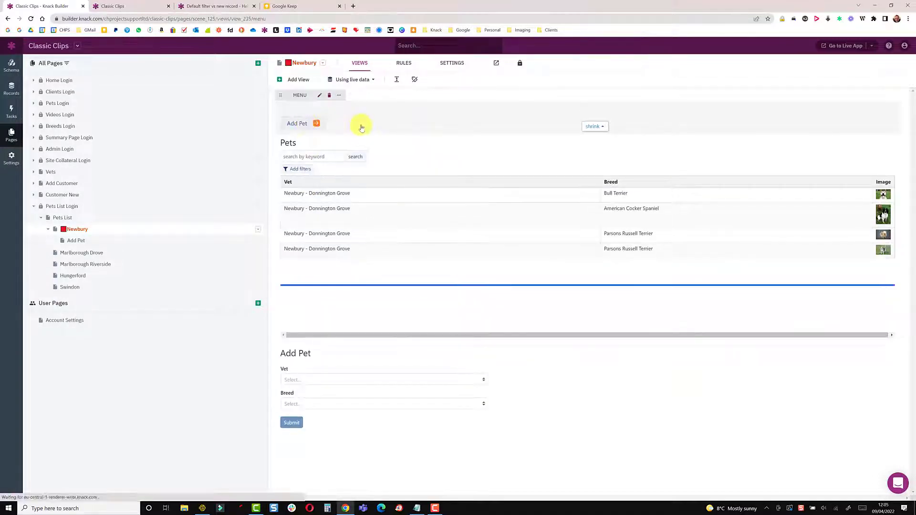
Read the Add Pet menu's id view_235 from the page address, then return to the pages list
{"action": "left_click", "coordinate": [361, 128]}
{"action": "left_click", "coordinate": [270, 19]}
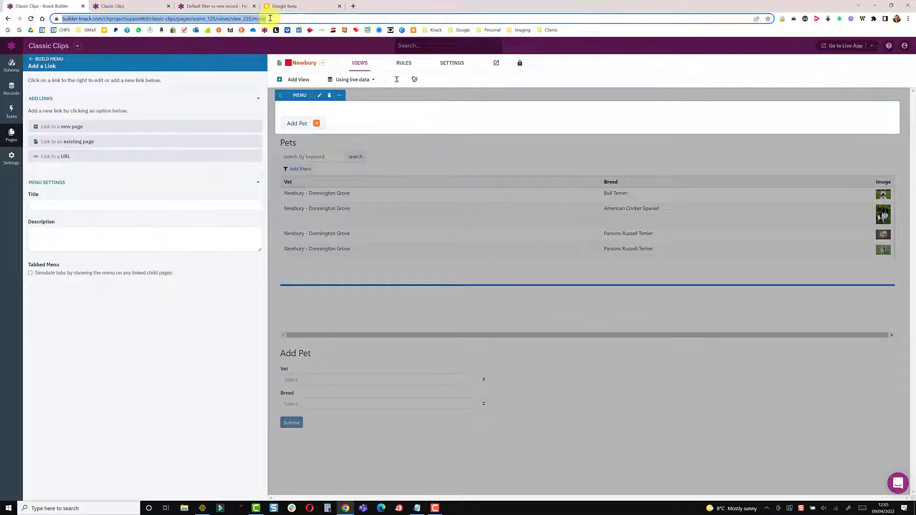
{"action": "left_click", "coordinate": [248, 19]}
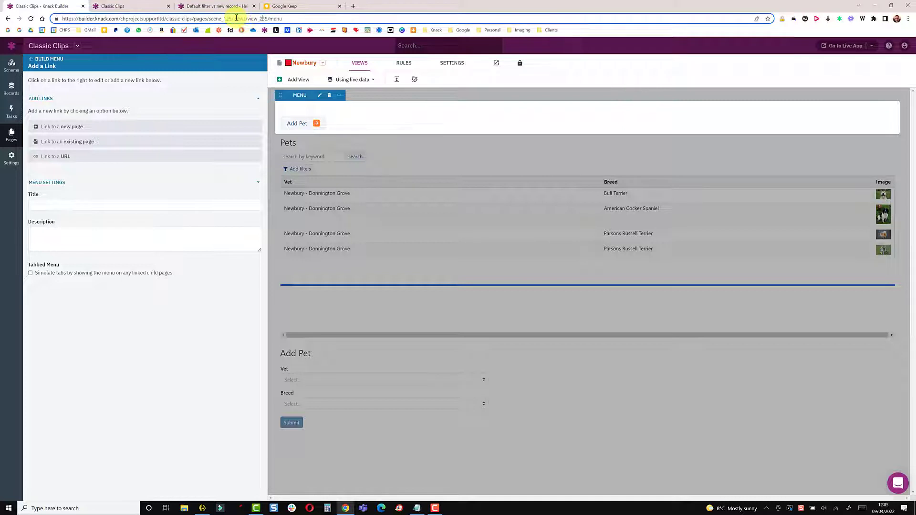
{"action": "double_click", "coordinate": [265, 18]}
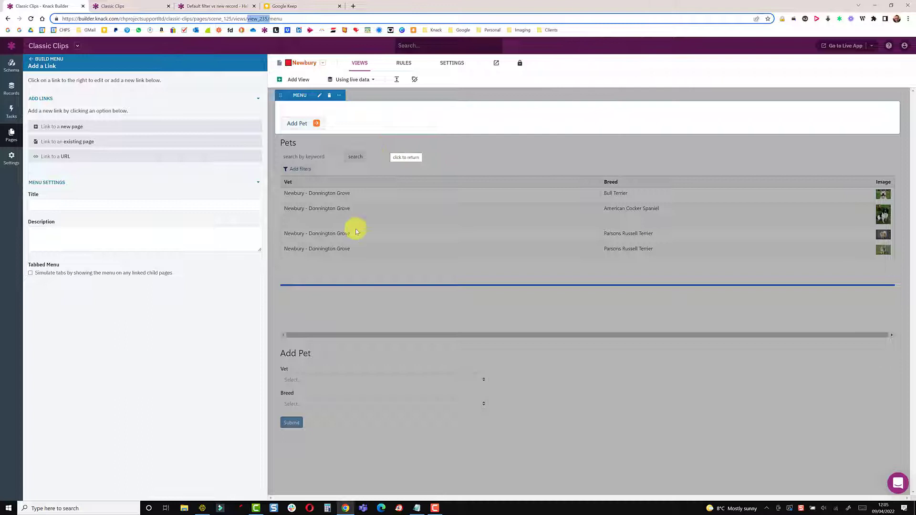
{"action": "left_click", "coordinate": [348, 153]}
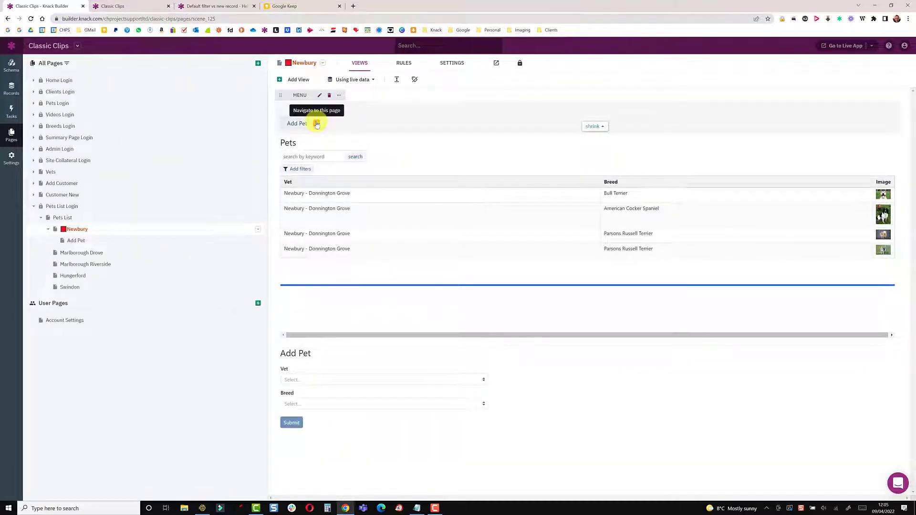
Remove all fields from the Add Pet child-page form, add only Vet and Breed, and save
{"action": "left_click", "coordinate": [317, 124]}
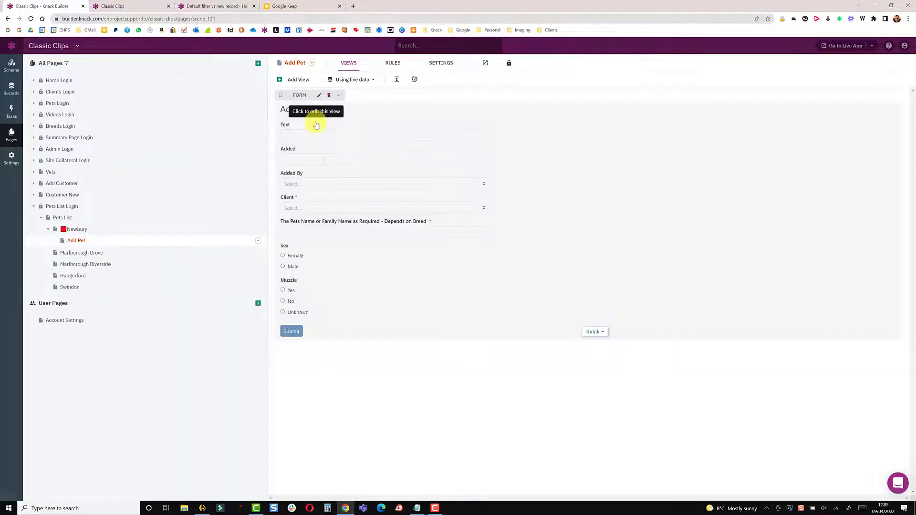
{"action": "left_click", "coordinate": [316, 125]}
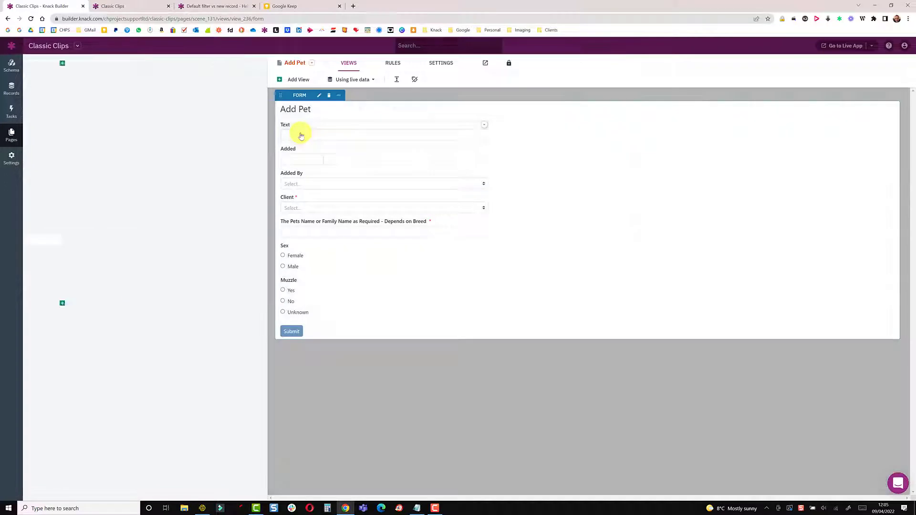
{"action": "left_click", "coordinate": [483, 125]}
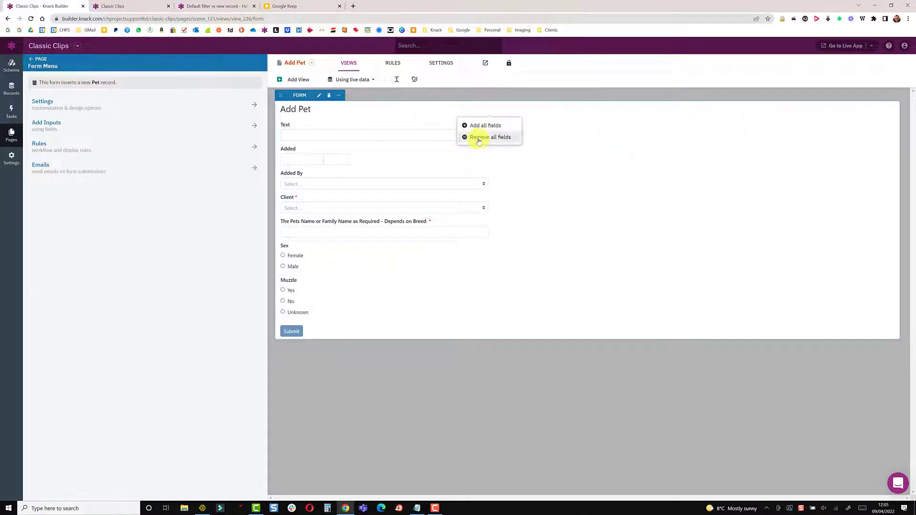
{"action": "left_click", "coordinate": [482, 137]}
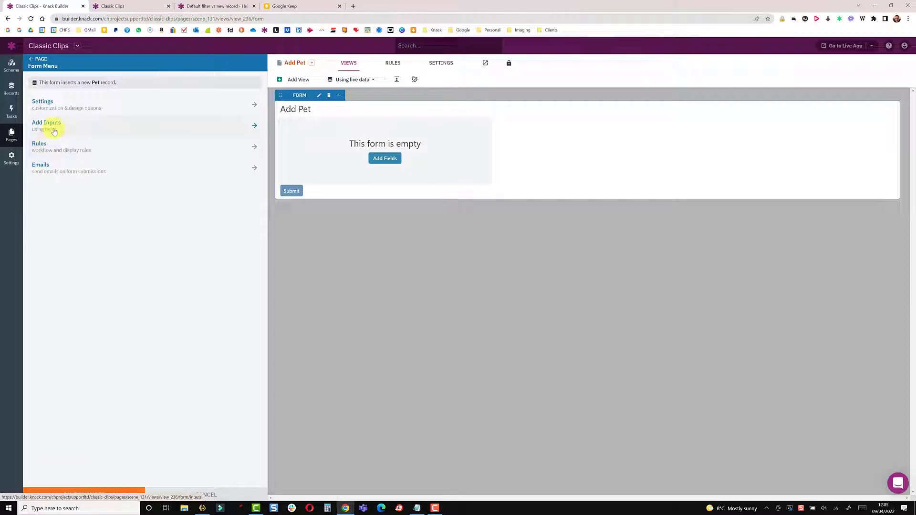
{"action": "left_click", "coordinate": [54, 131]}
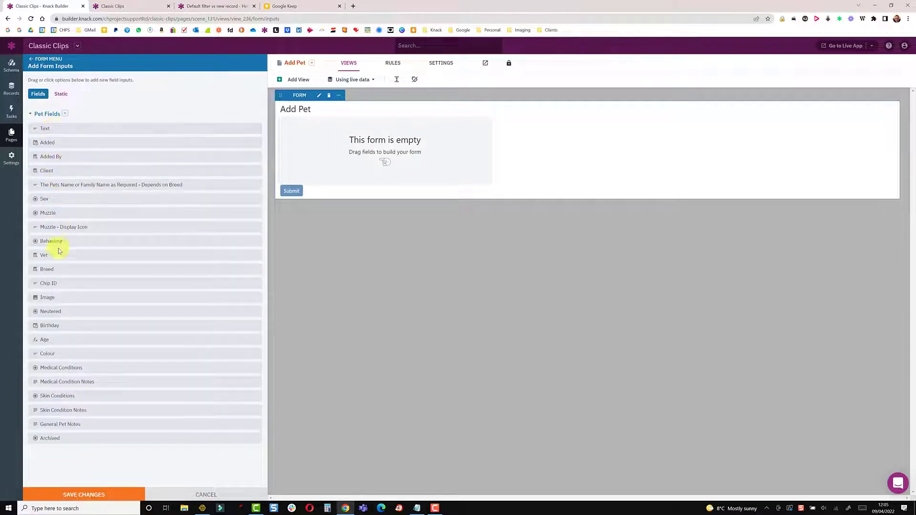
{"action": "left_click", "coordinate": [53, 255]}
{"action": "left_click", "coordinate": [54, 268]}
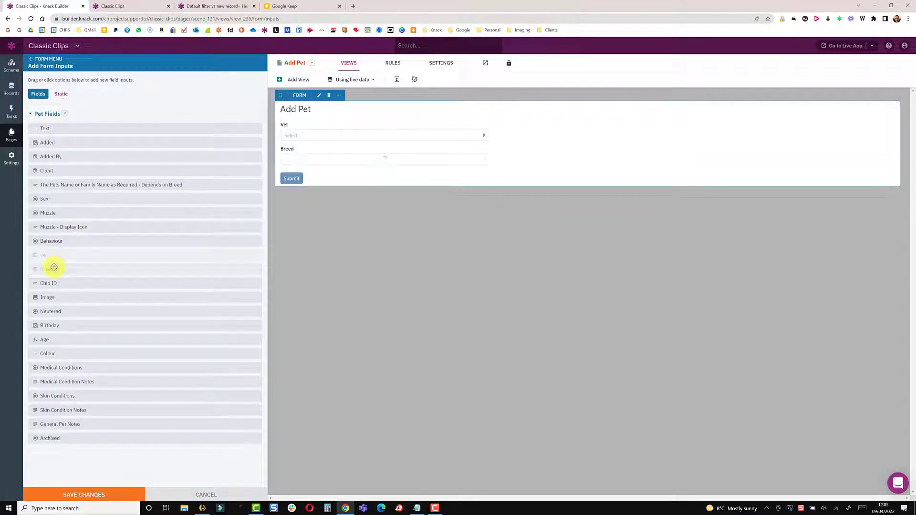
{"action": "left_click", "coordinate": [84, 495]}
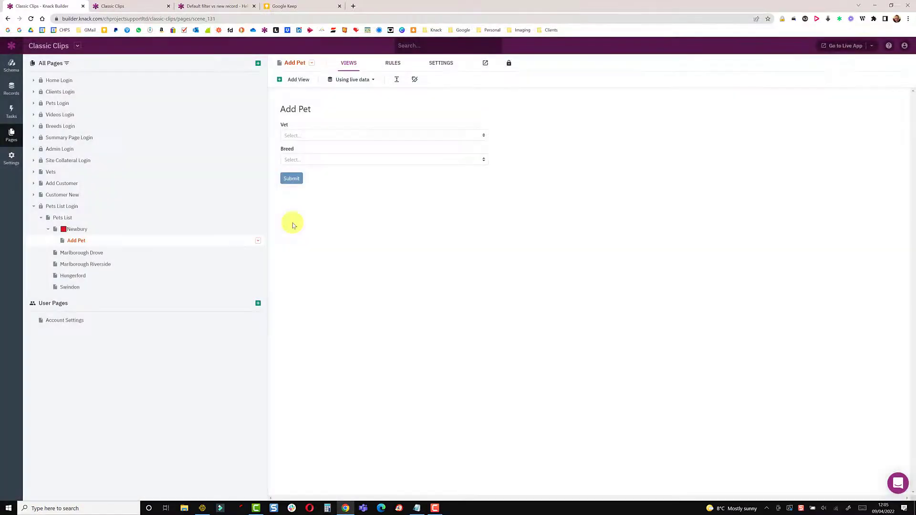
Make the Add Pet form redirect to its parent page on submit, save, and check page settings
{"action": "left_click", "coordinate": [331, 118]}
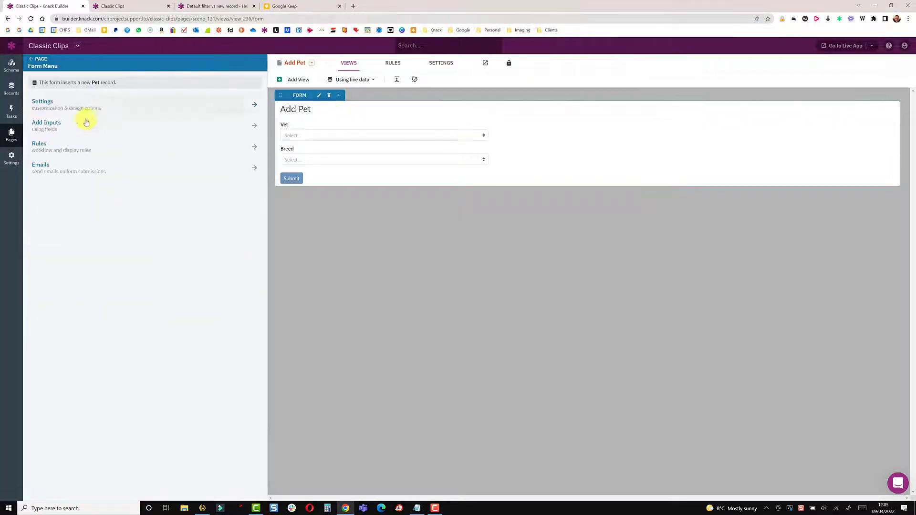
{"action": "left_click", "coordinate": [69, 148]}
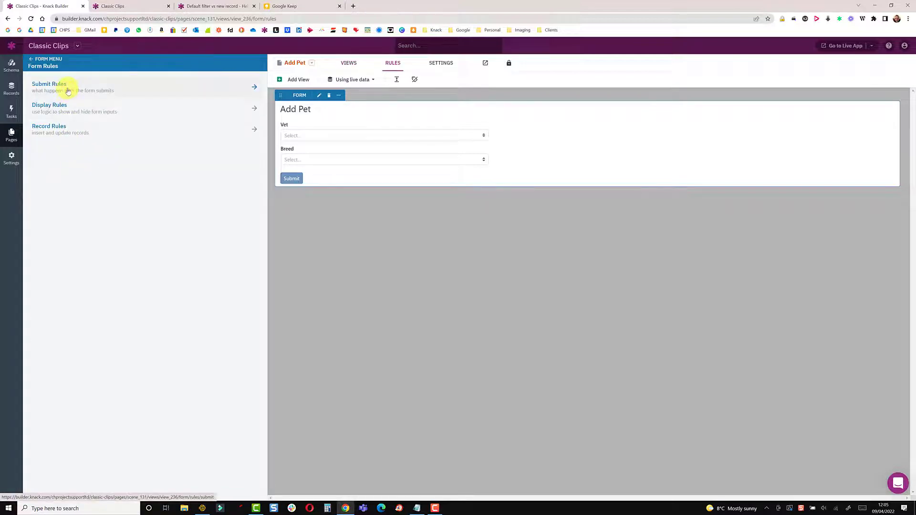
{"action": "left_click", "coordinate": [68, 91]}
{"action": "left_click", "coordinate": [72, 131]}
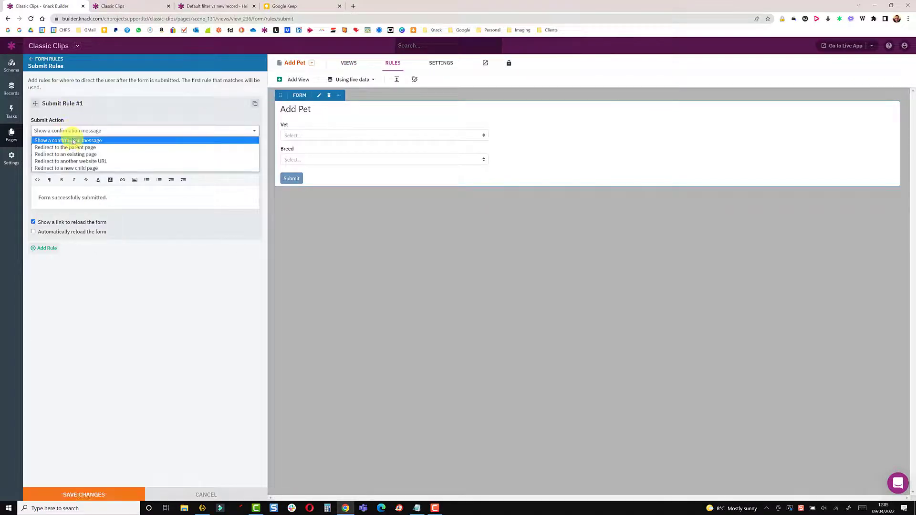
{"action": "left_click", "coordinate": [71, 147]}
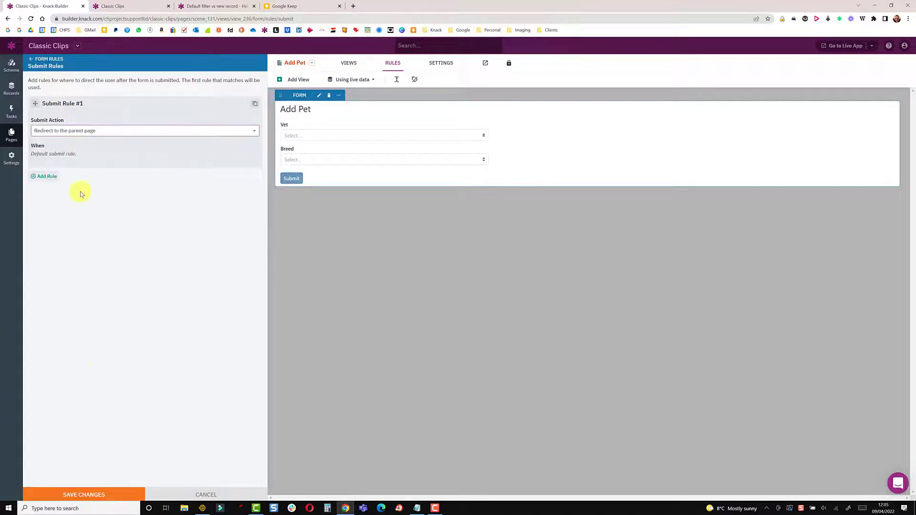
{"action": "left_click", "coordinate": [106, 497]}
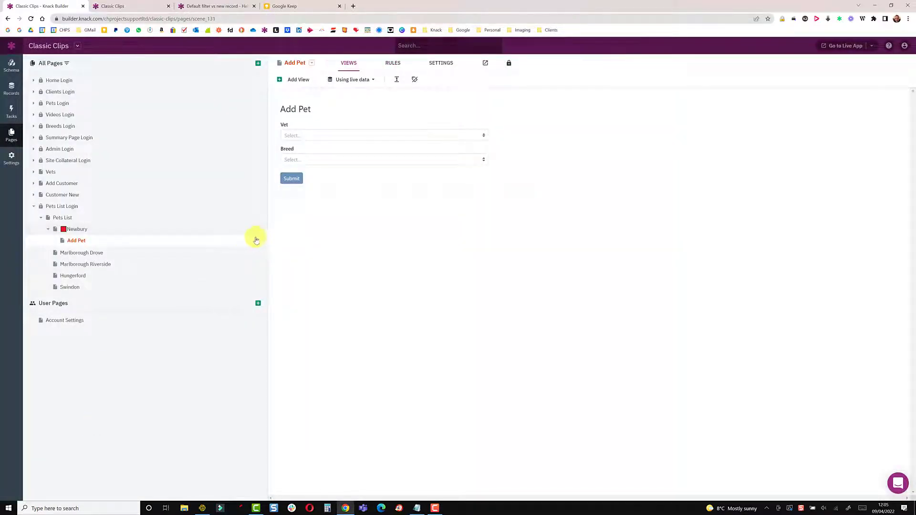
{"action": "left_click", "coordinate": [256, 240]}
{"action": "left_click", "coordinate": [251, 251]}
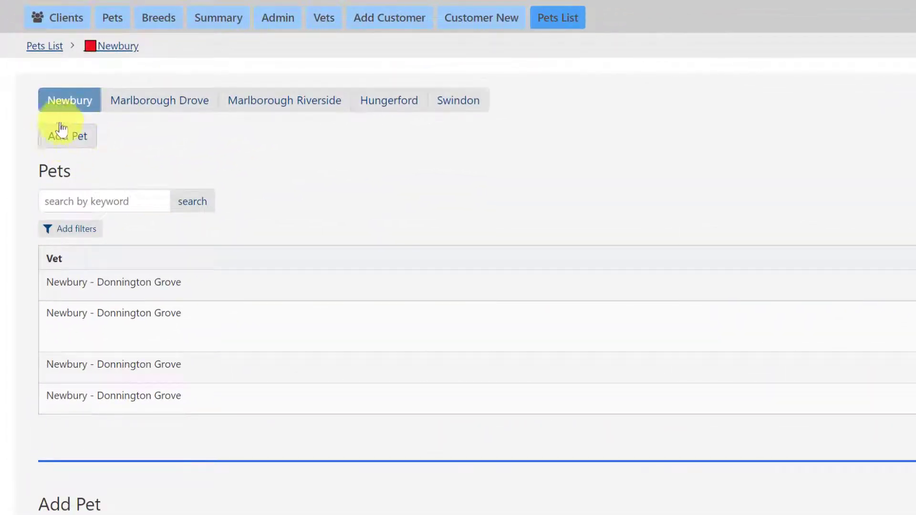
Test the live Add Pet link twice, confirming the Vet/Breed form opens as a pop-up
{"action": "left_click", "coordinate": [49, 143]}
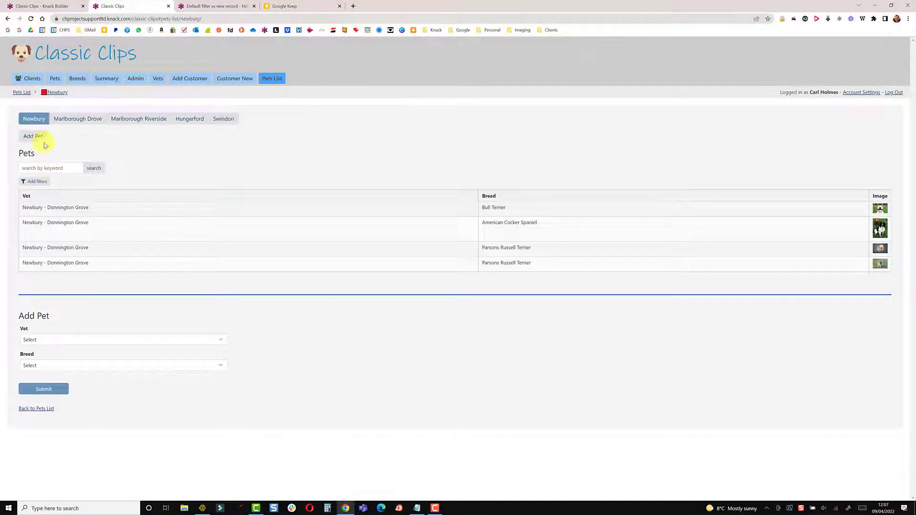
{"action": "left_click", "coordinate": [41, 137]}
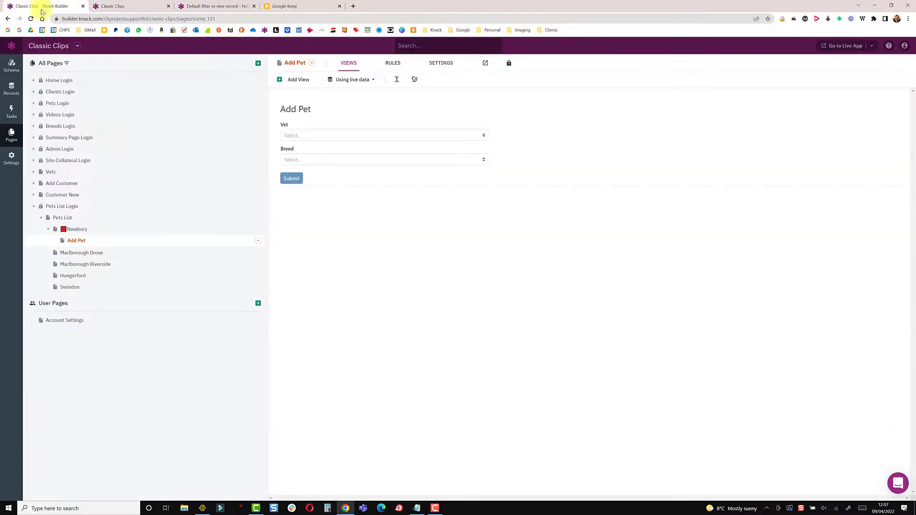
Delete the 'Add Pet' title in the form's settings, save, and return to the live app
{"action": "left_click", "coordinate": [306, 131]}
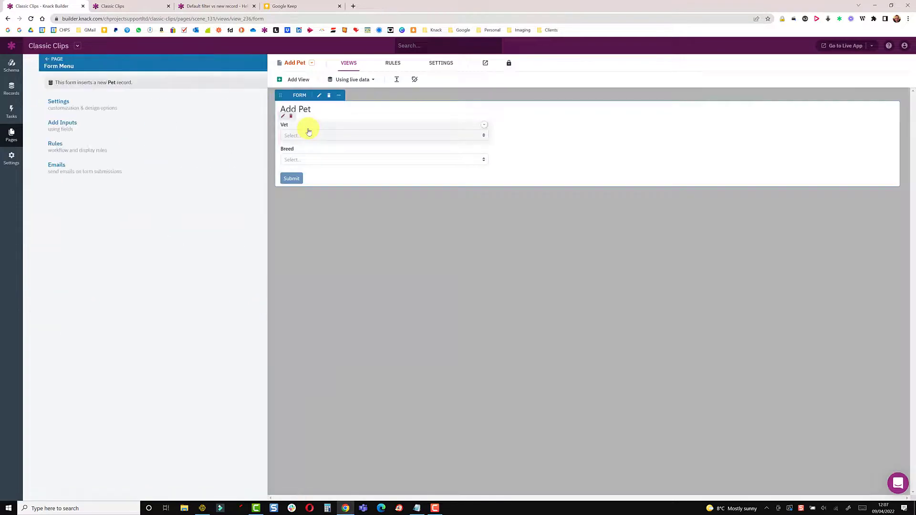
{"action": "left_click", "coordinate": [85, 111]}
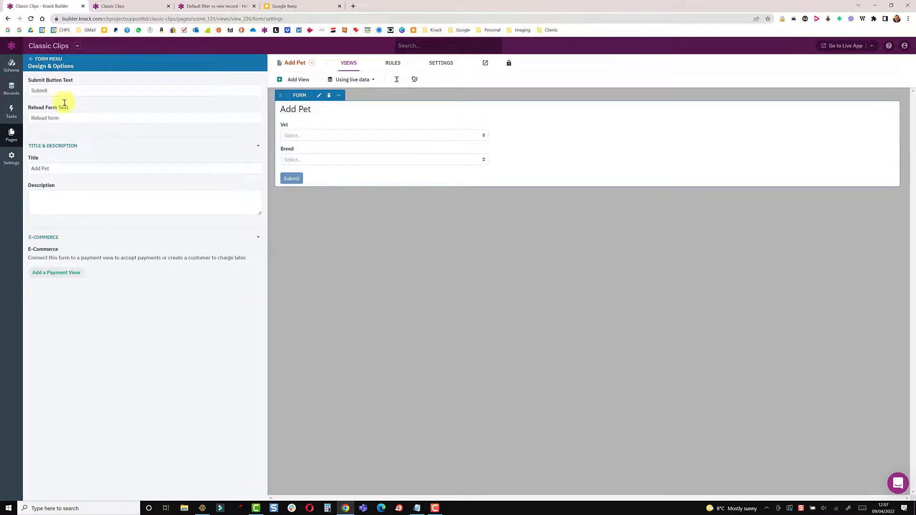
{"action": "triple_click", "coordinate": [66, 169]}
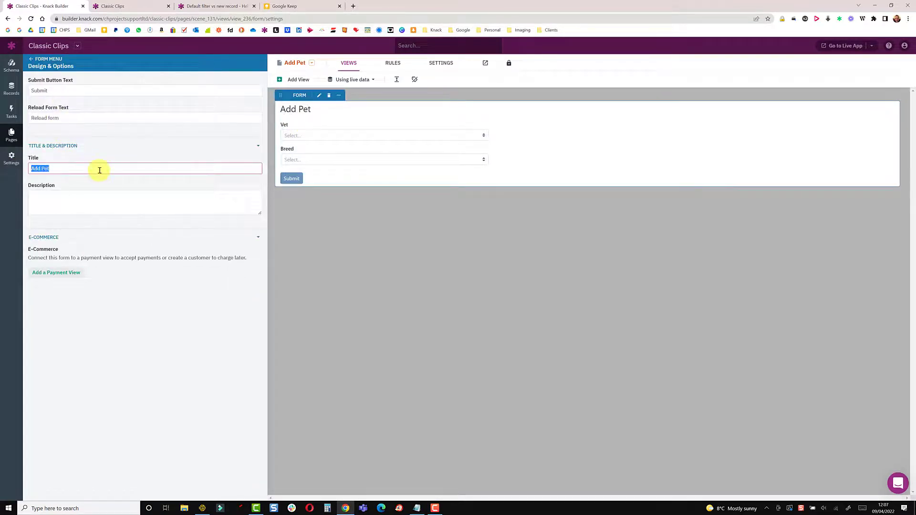
{"action": "key", "text": "BackSpace"}
{"action": "left_click", "coordinate": [105, 491]}
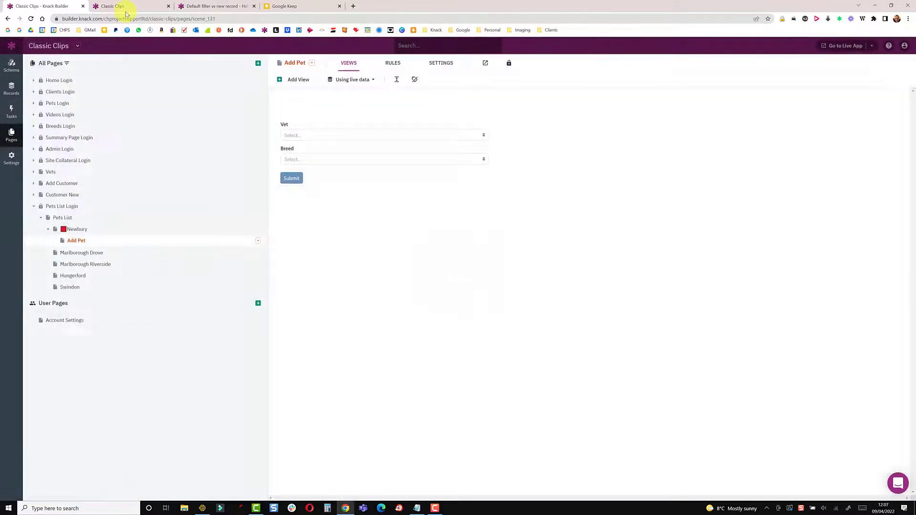
{"action": "left_click", "coordinate": [96, 9]}
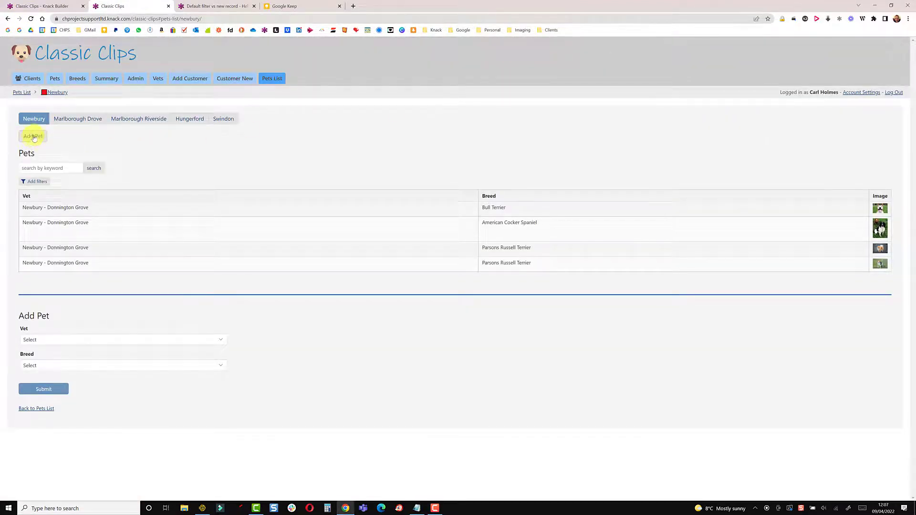
In the builder, open the Newbury page and select its menu view to find view_235
{"action": "left_click", "coordinate": [52, 8]}
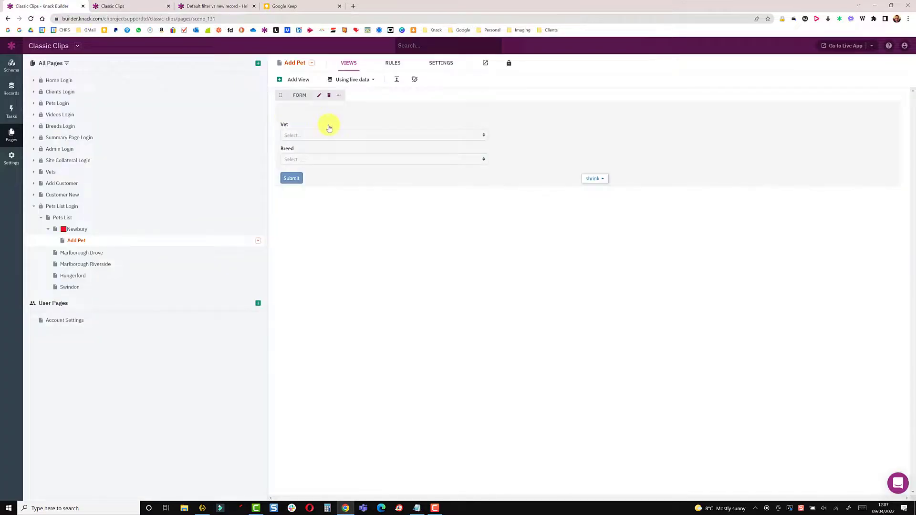
{"action": "left_click", "coordinate": [84, 228]}
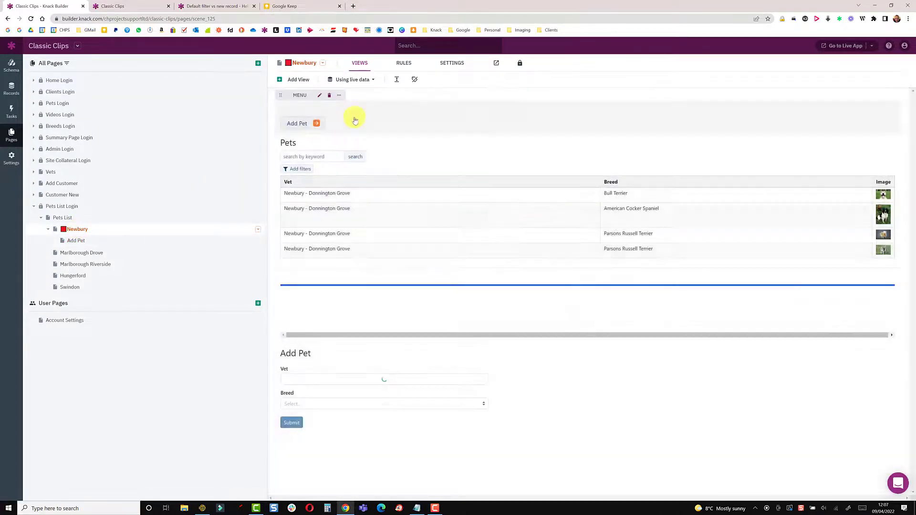
{"action": "left_click", "coordinate": [353, 119]}
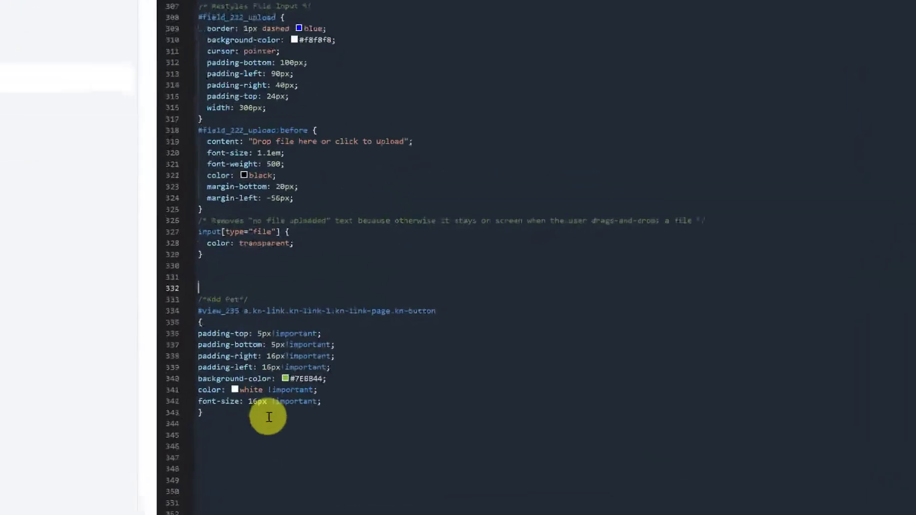
Add the #view_235 button CSS rule with a #7EBB44 background and white 16px text
{"action": "left_click_drag", "start_coordinate": [115, 476], "coordinate": [141, 299]}
{"action": "left_click", "coordinate": [250, 499]}
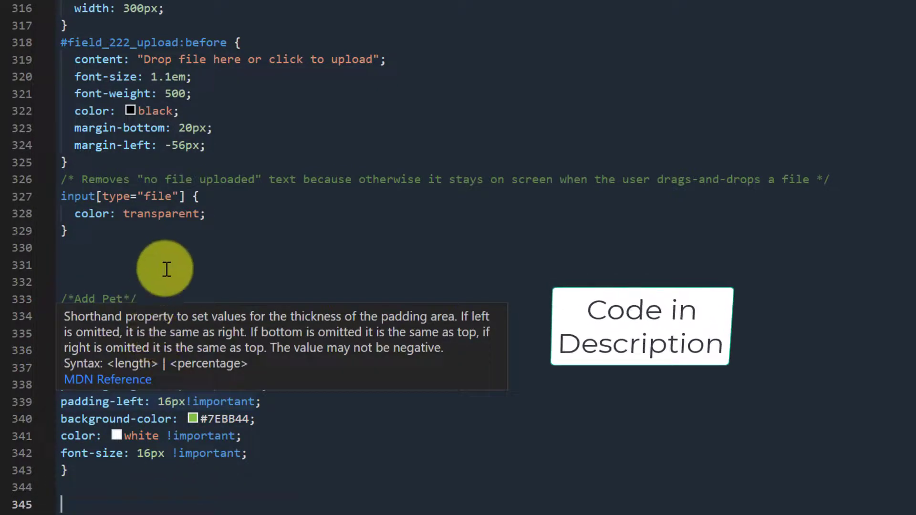
{"action": "left_click", "coordinate": [163, 265]}
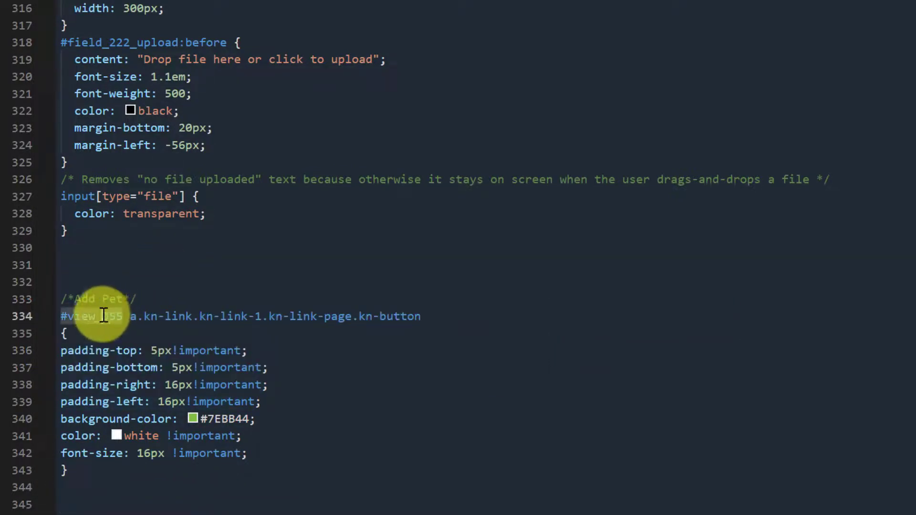
{"action": "left_click", "coordinate": [320, 424]}
{"action": "left_click_drag", "start_coordinate": [249, 418], "coordinate": [200, 419]}
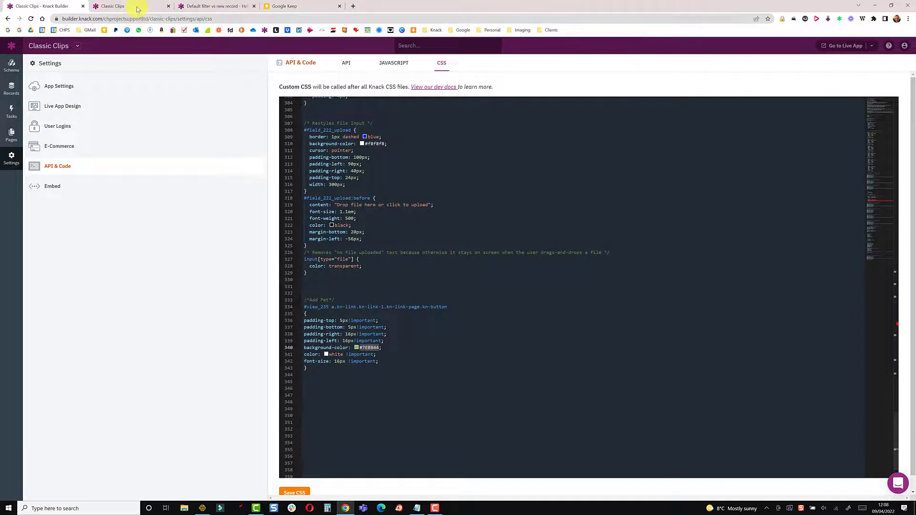
Return to the live Newbury pets page to see the green Add Pet button
{"action": "left_click", "coordinate": [143, 5]}
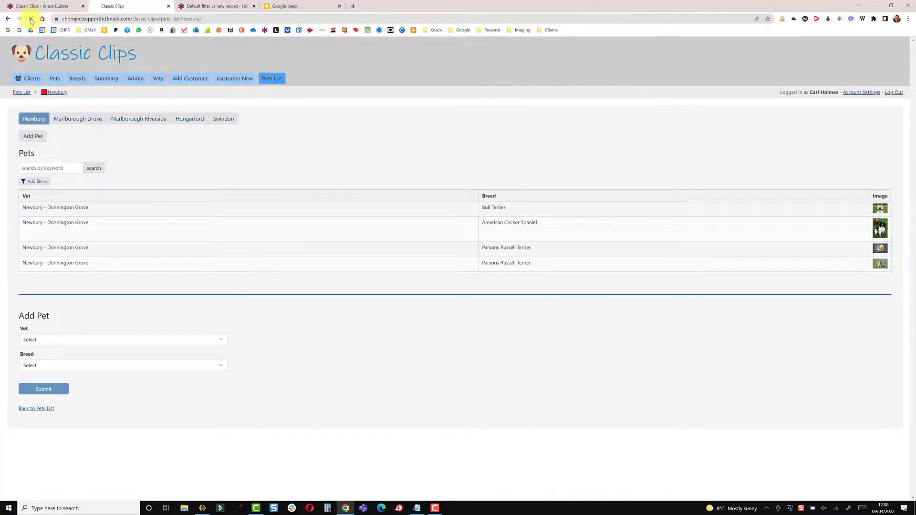